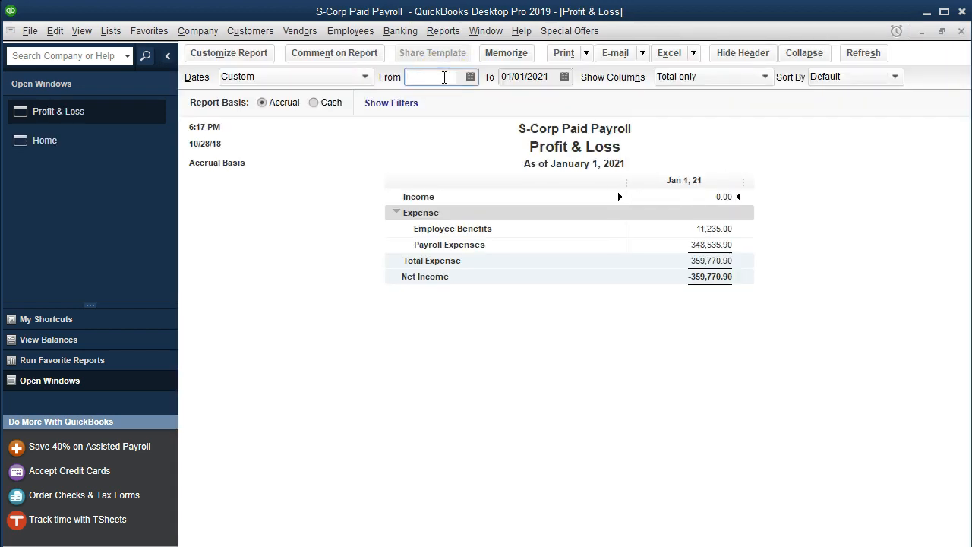
Set the Profit & Loss report's date range from 01/01/2018 to 12/31/2018 and check the payroll expense and employee benefits amounts
text(2018)
key(Tab)
text(12/31/2018)
key(Tab)
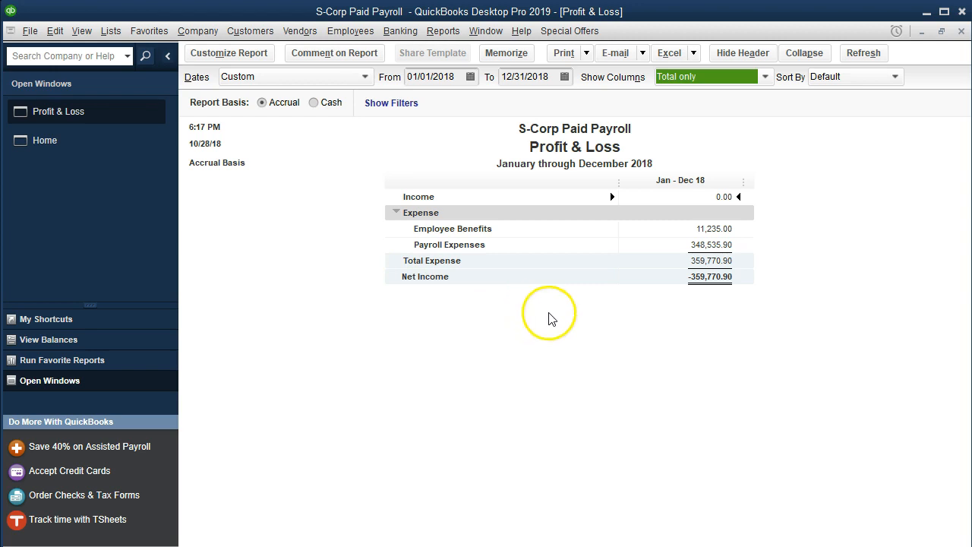
click(672, 244)
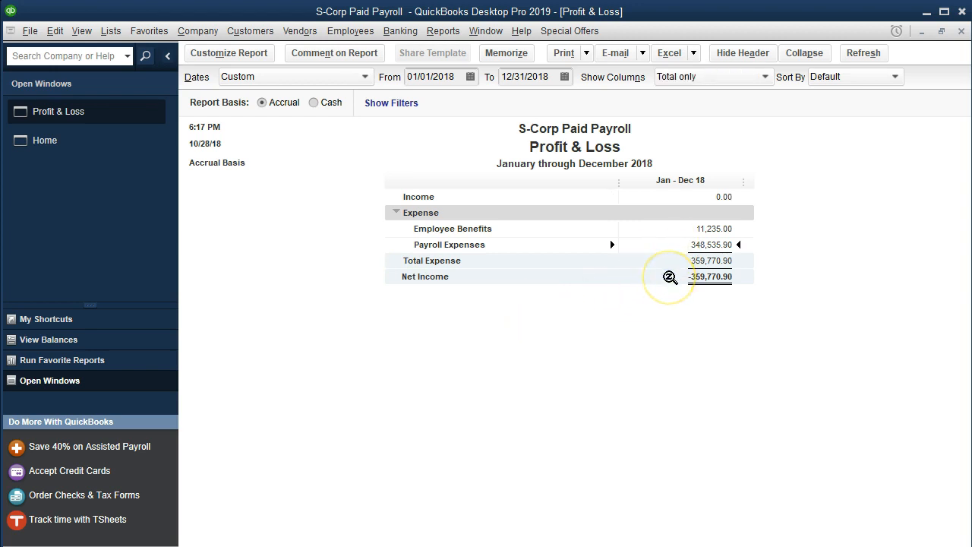
click(674, 227)
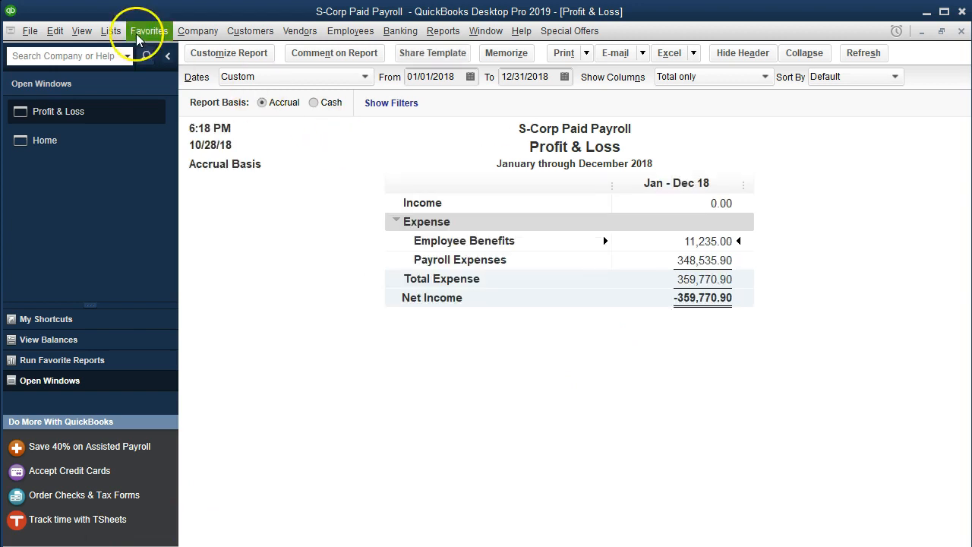
Open the Federal Unemployment item from the Payroll Item List for editing and advance to its agency and account settings
click(111, 31)
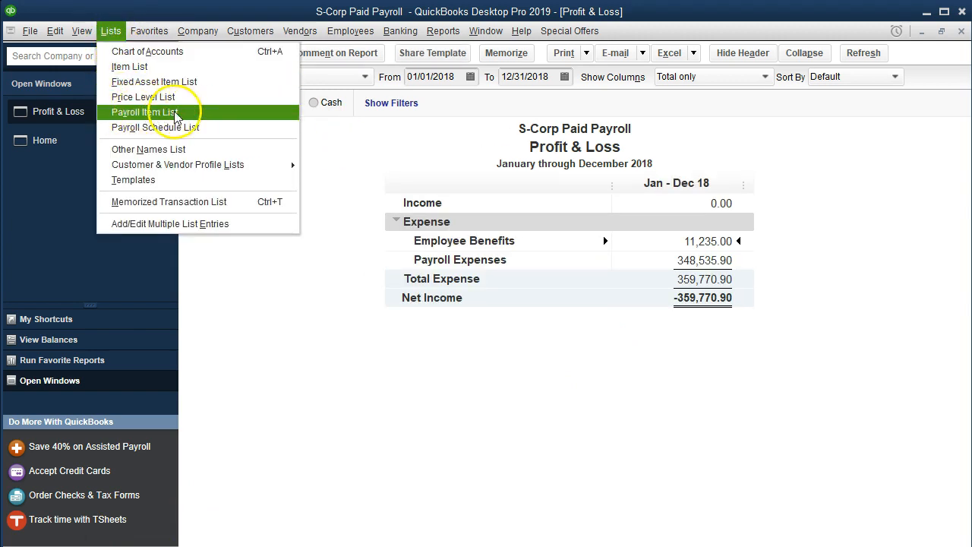
click(195, 116)
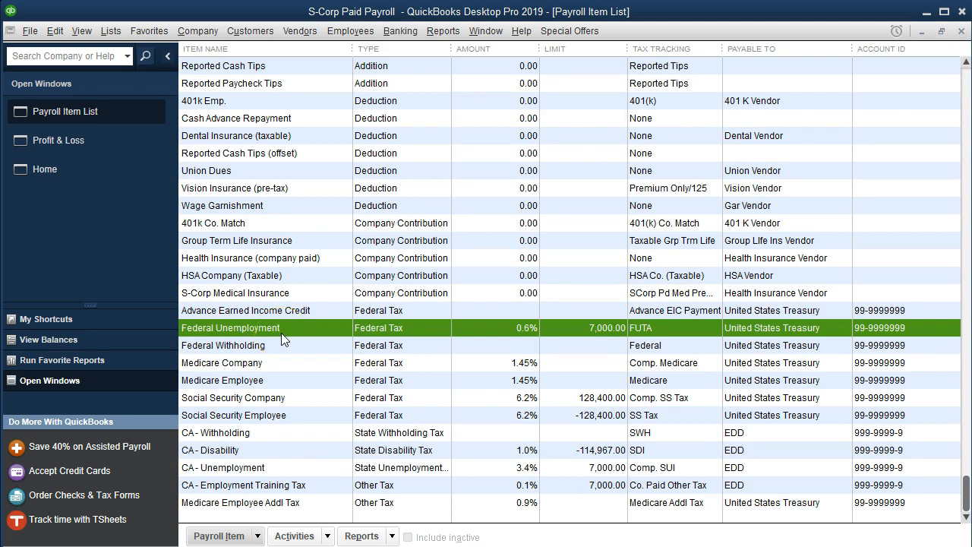
double_click(292, 327)
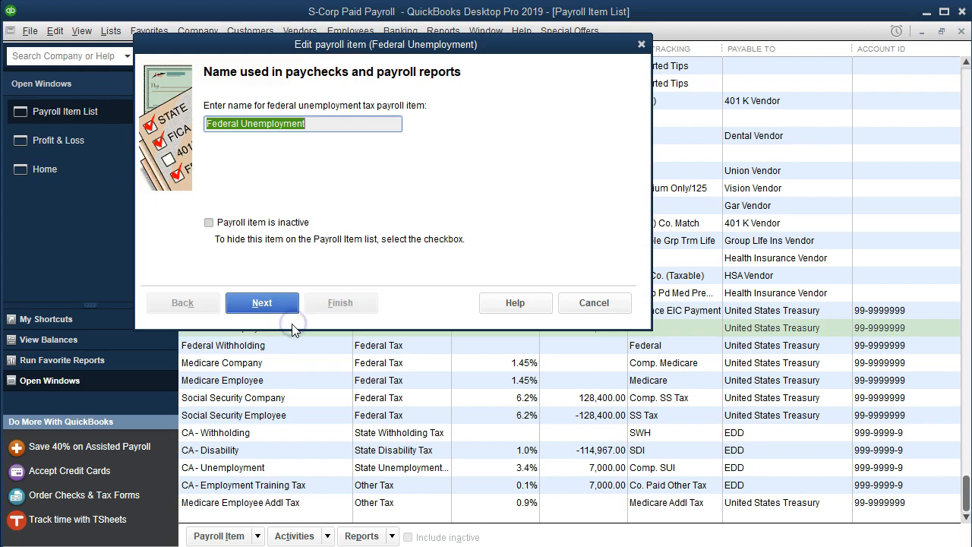
click(280, 307)
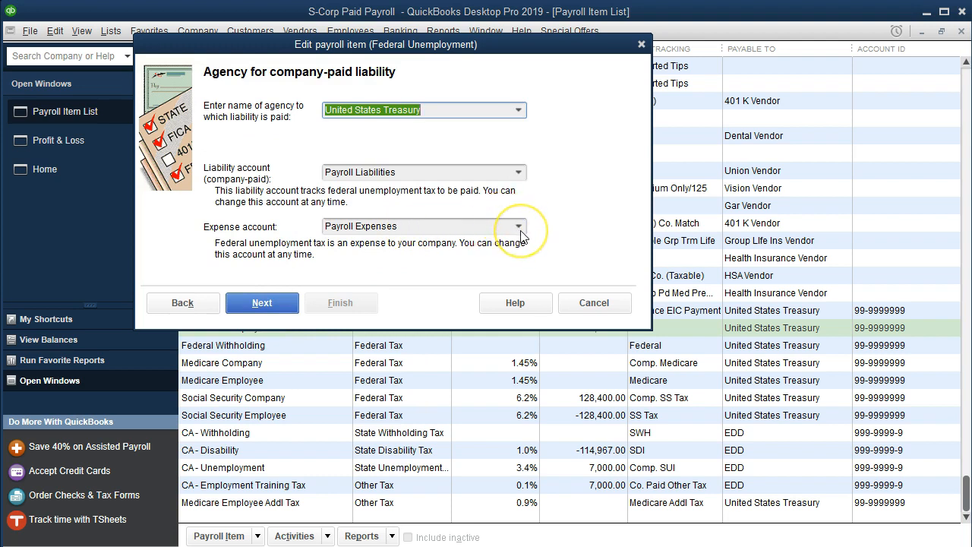
Create a new expense account named Payroll Tax Expense and assign it as the Federal Unemployment item's expense account
click(520, 227)
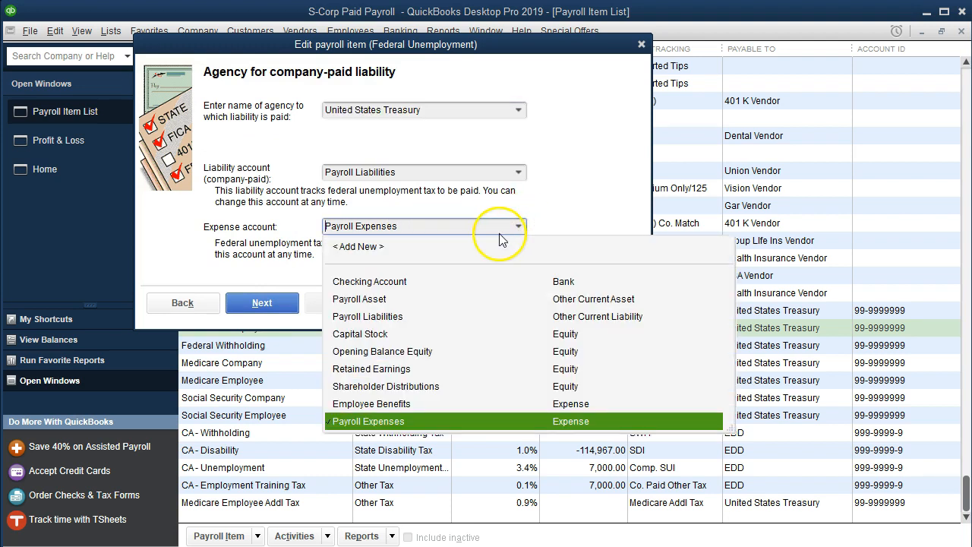
click(358, 247)
text(Payroll Tax Expense)
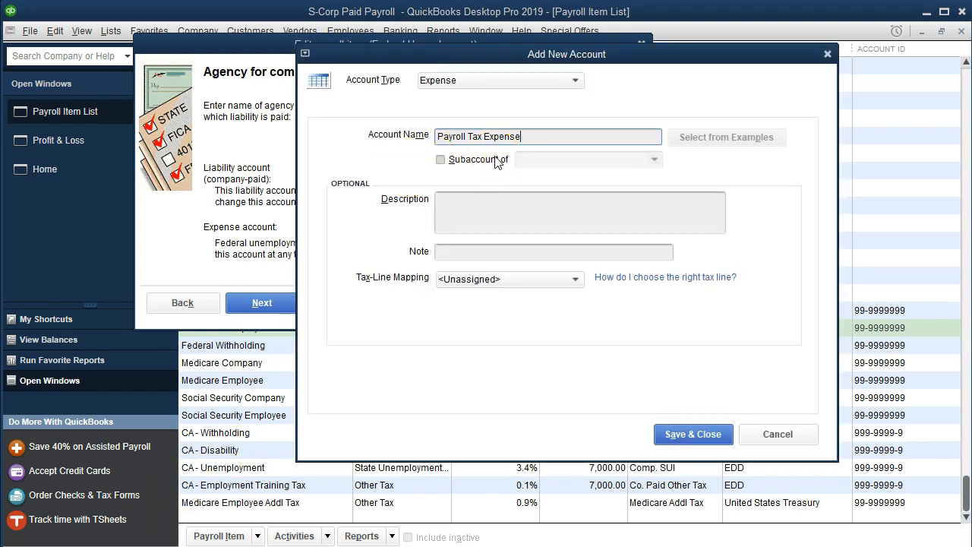
click(688, 436)
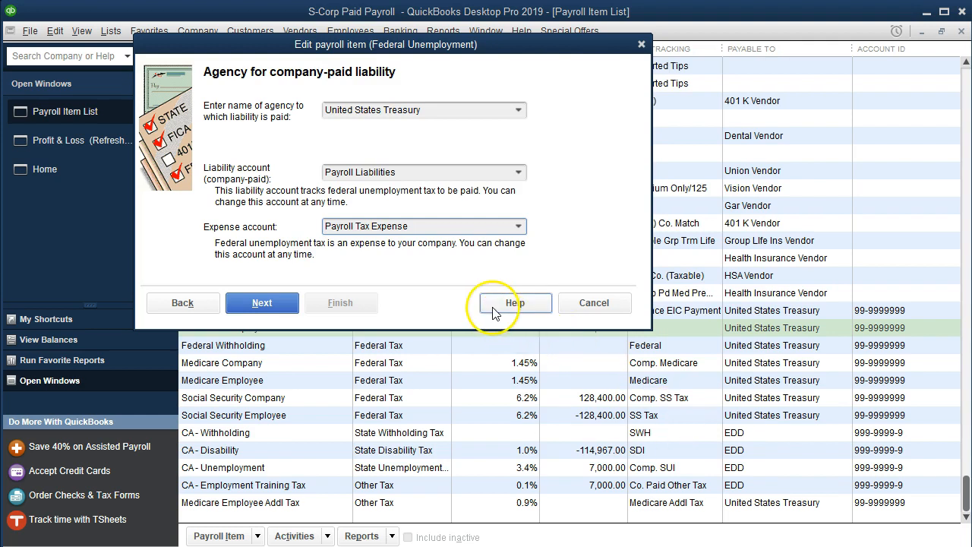
Finish the Federal Unemployment item with its remaining settings as they are, updating all existing transactions to use the new account
click(300, 309)
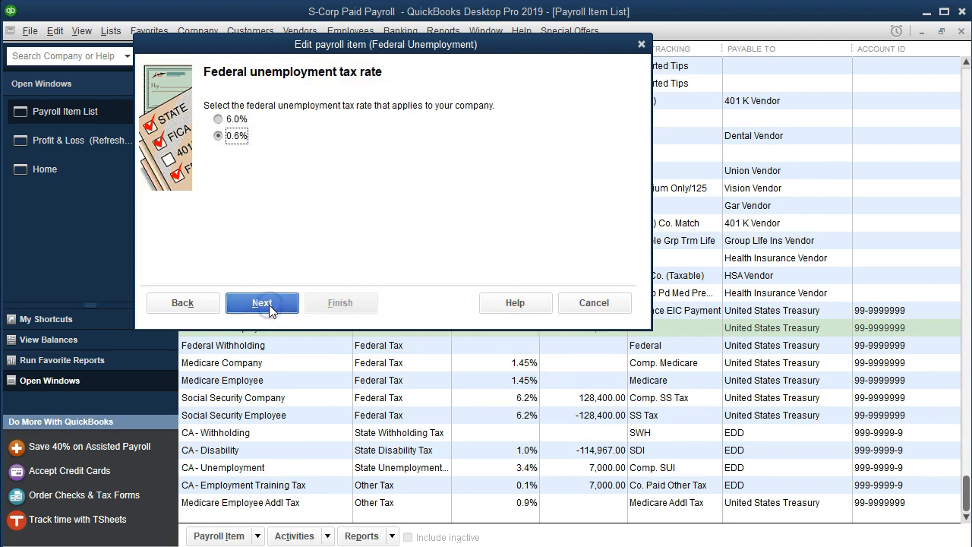
click(271, 310)
click(267, 307)
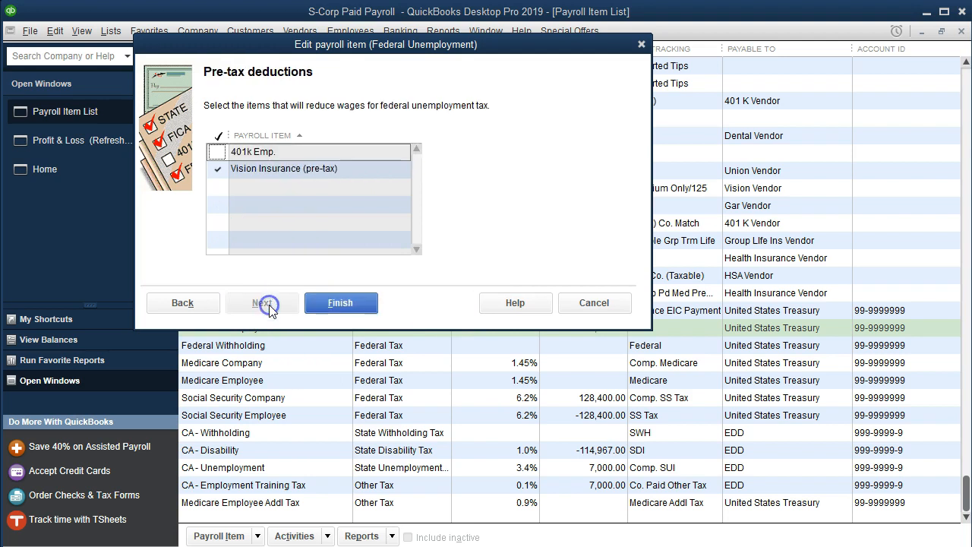
click(327, 304)
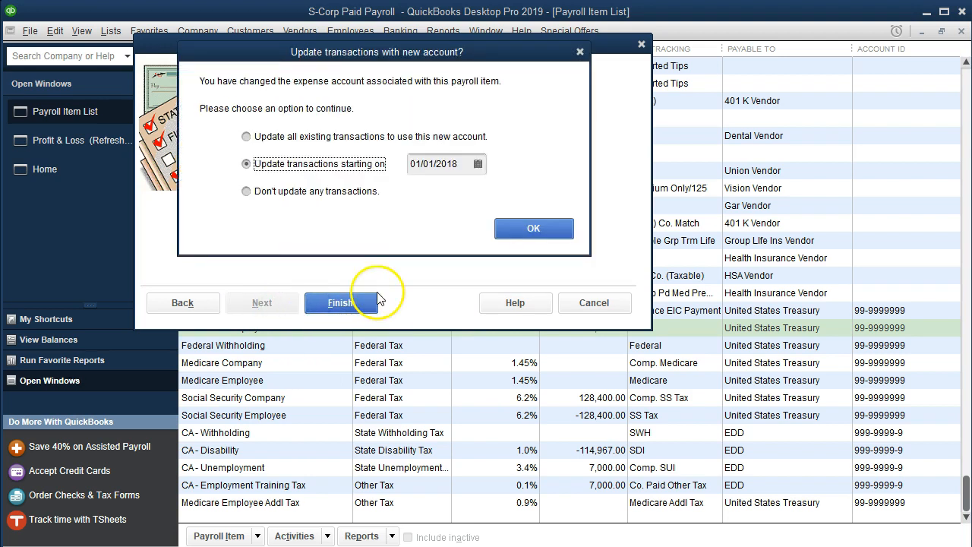
click(248, 138)
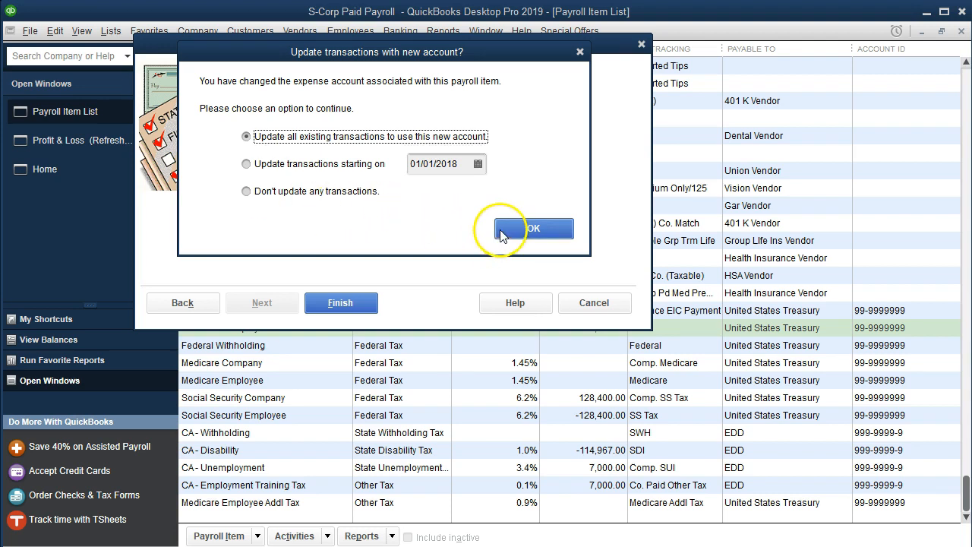
click(532, 231)
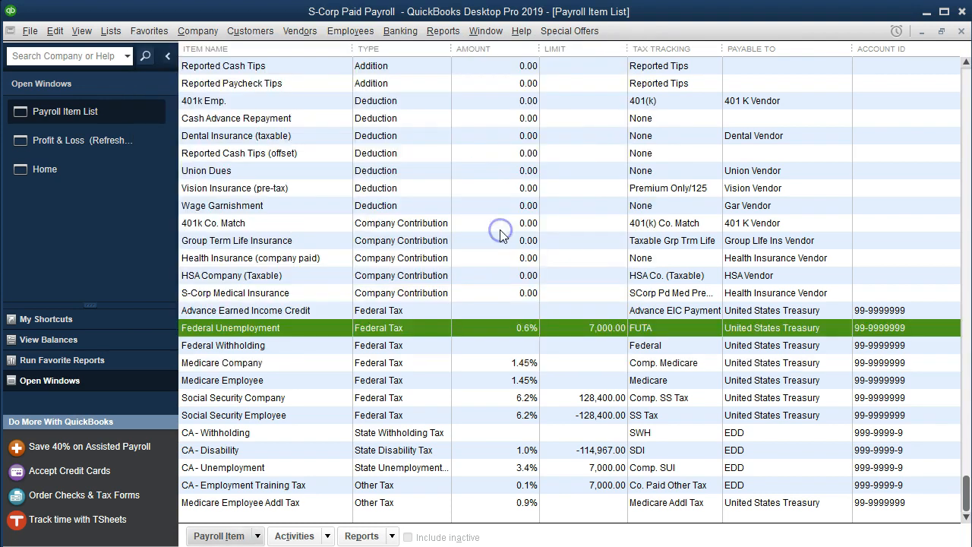
Review the transactions behind Payroll Tax Expense in the Profit & Loss report, then close the detail report
click(106, 148)
click(294, 208)
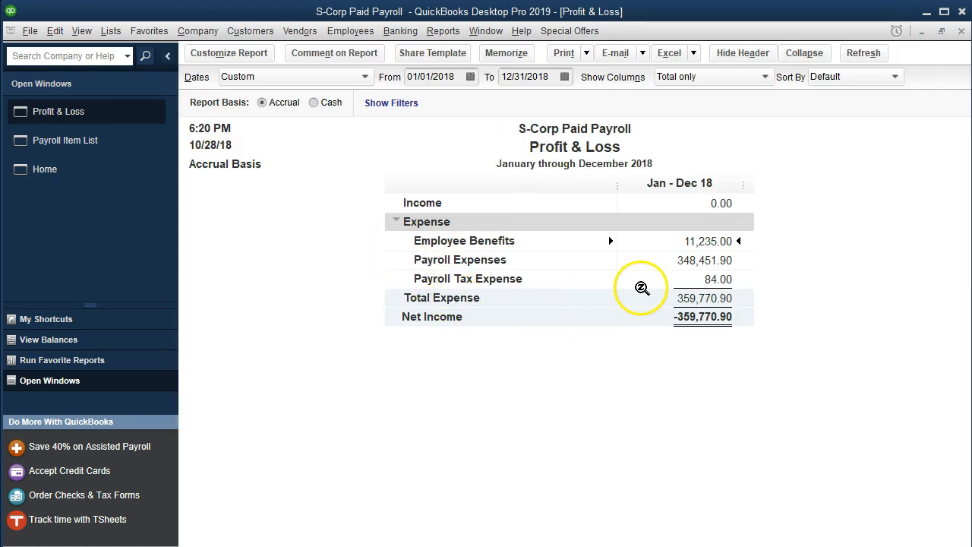
click(706, 280)
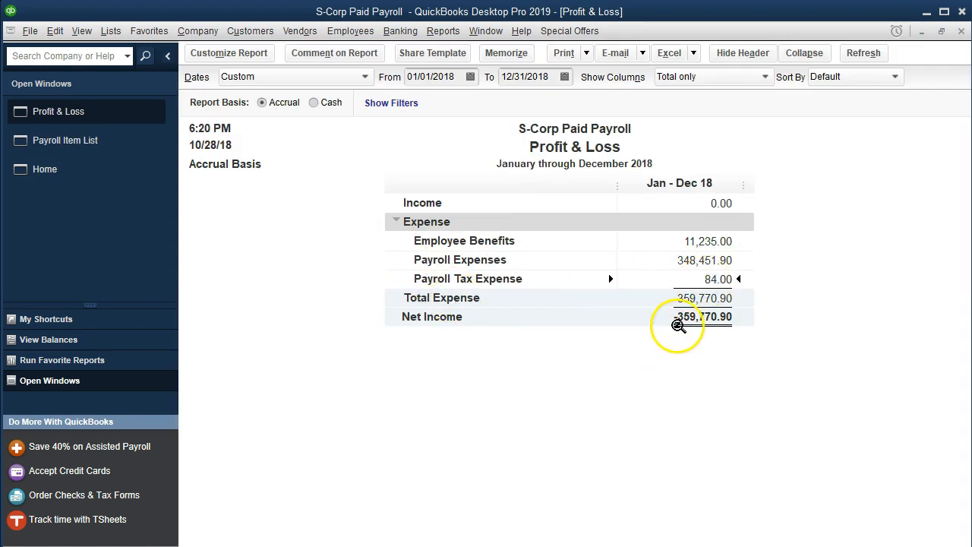
double_click(695, 280)
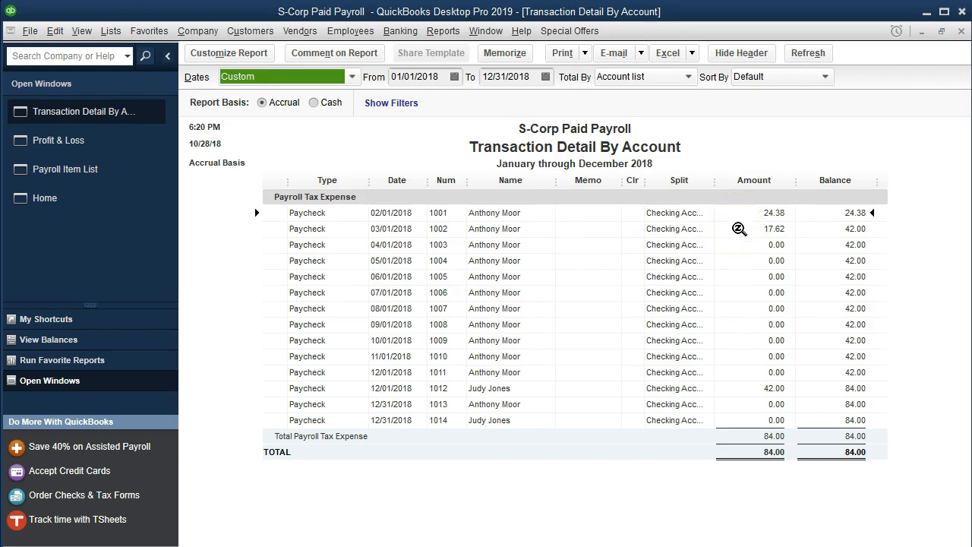
click(754, 387)
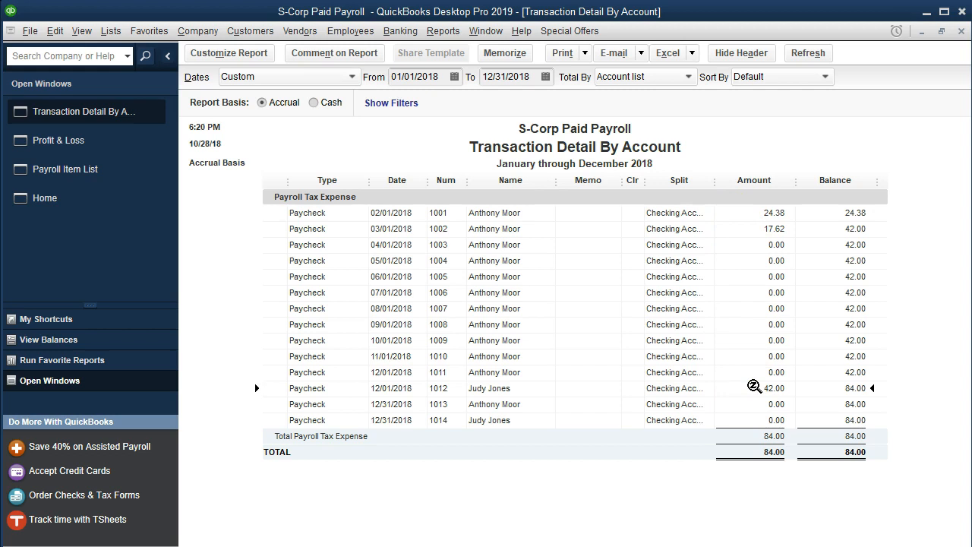
click(961, 31)
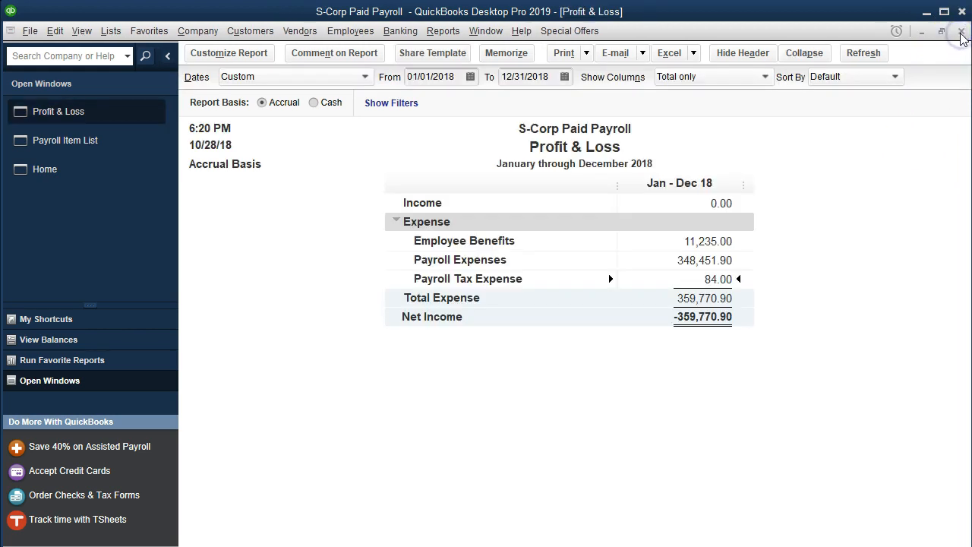
Edit the Medicare Company item in the Payroll Item List and set its expense account to Payroll Tax Expense
click(66, 144)
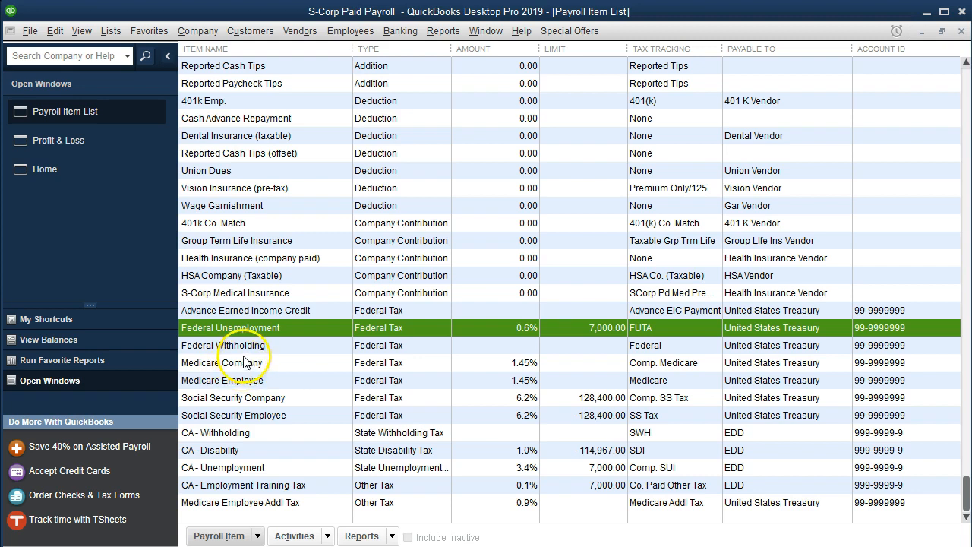
click(241, 345)
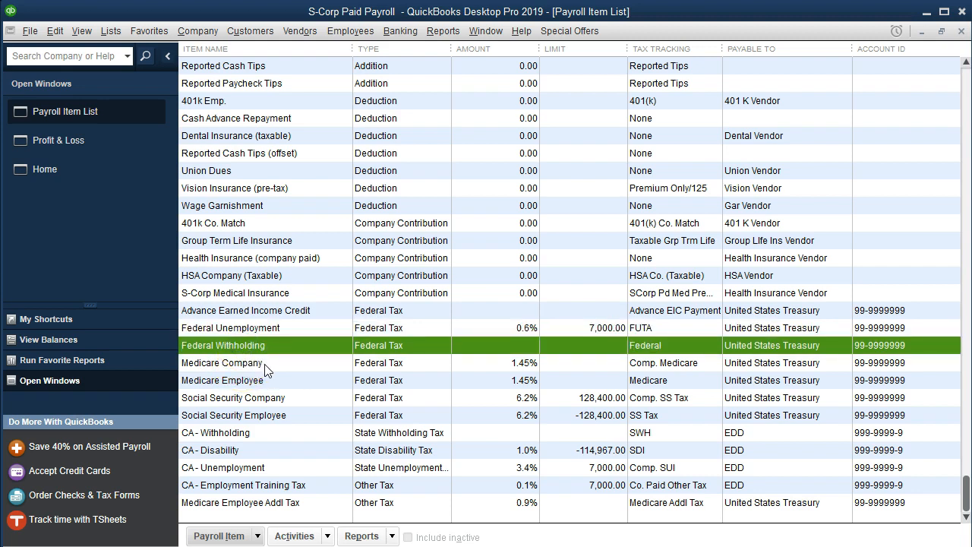
click(266, 364)
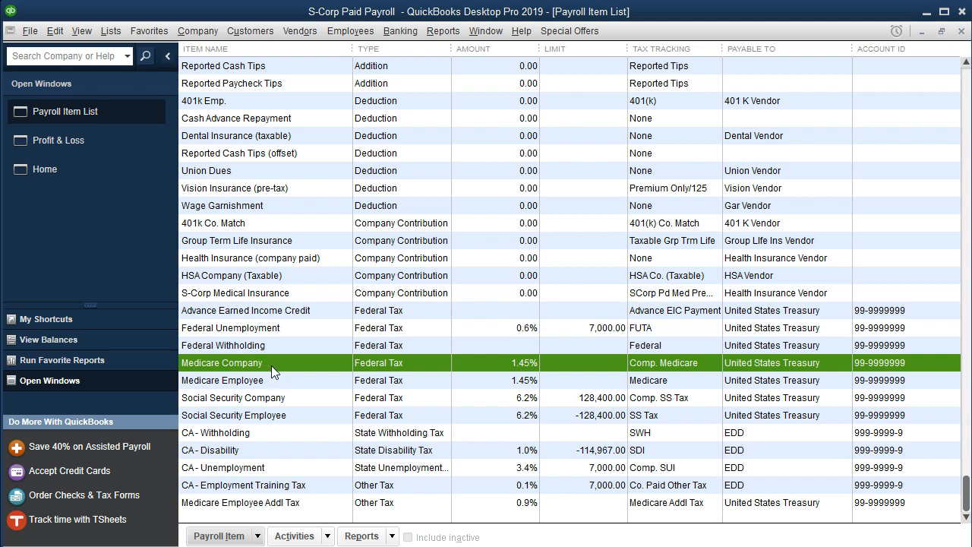
click(271, 381)
double_click(272, 363)
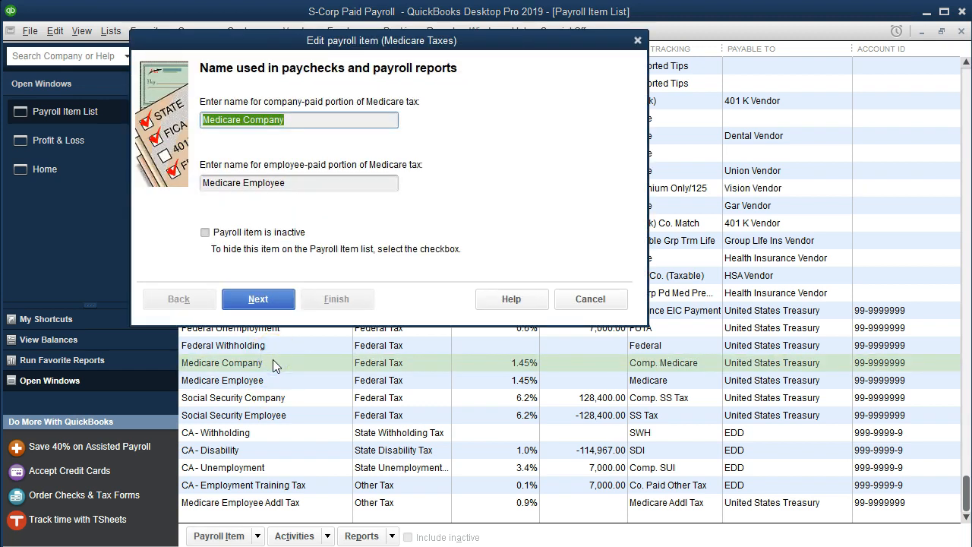
click(272, 300)
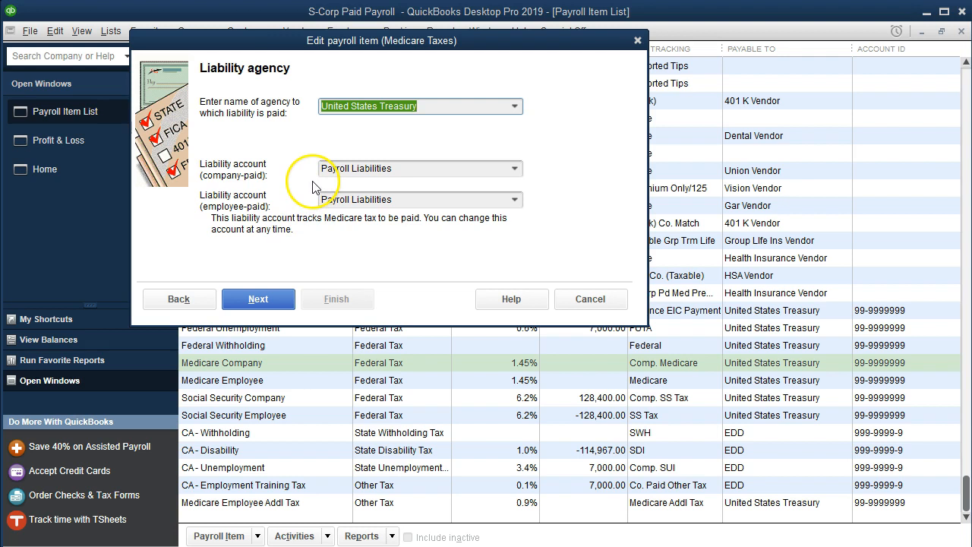
click(272, 300)
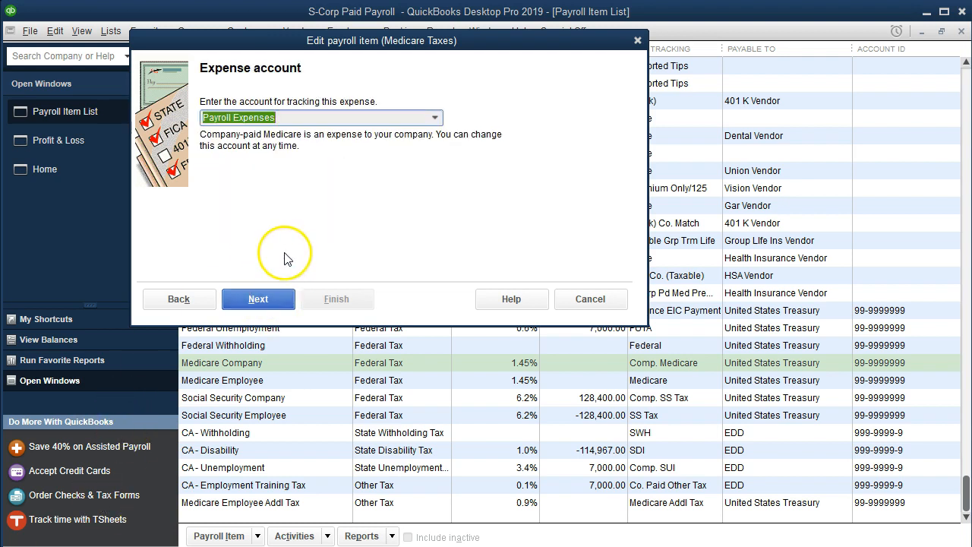
click(435, 118)
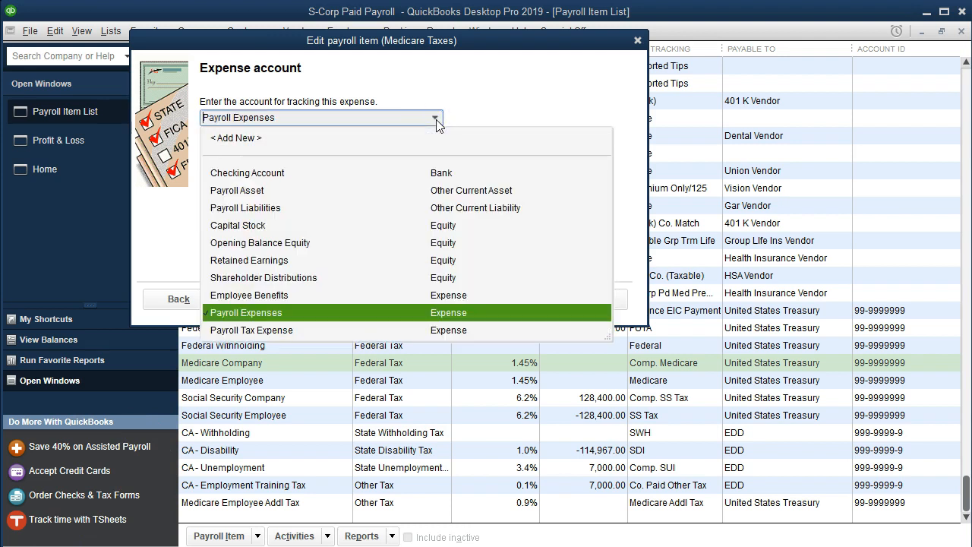
click(283, 330)
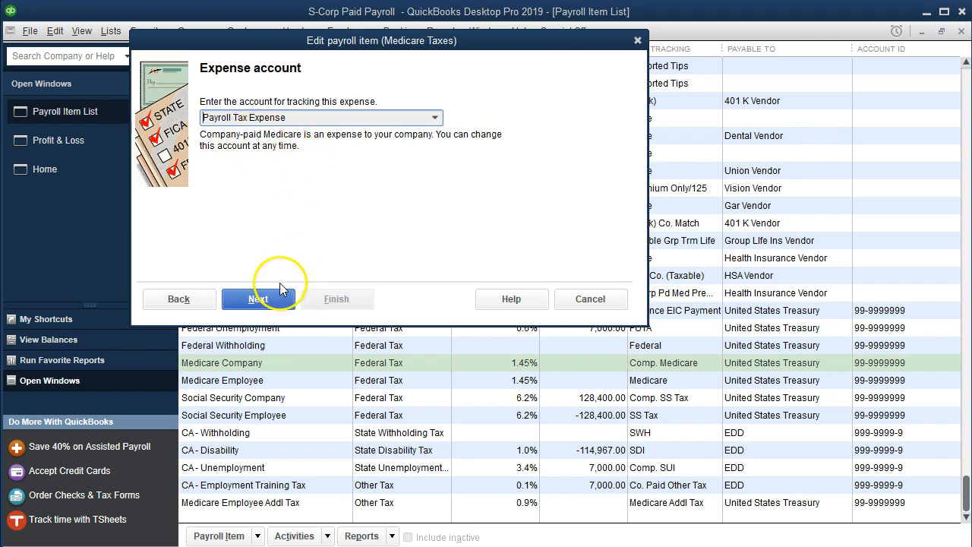
Finish the Medicare Taxes item, keeping its taxable compensation and pre-tax deductions, and update all existing transactions to the new account
click(280, 292)
click(278, 301)
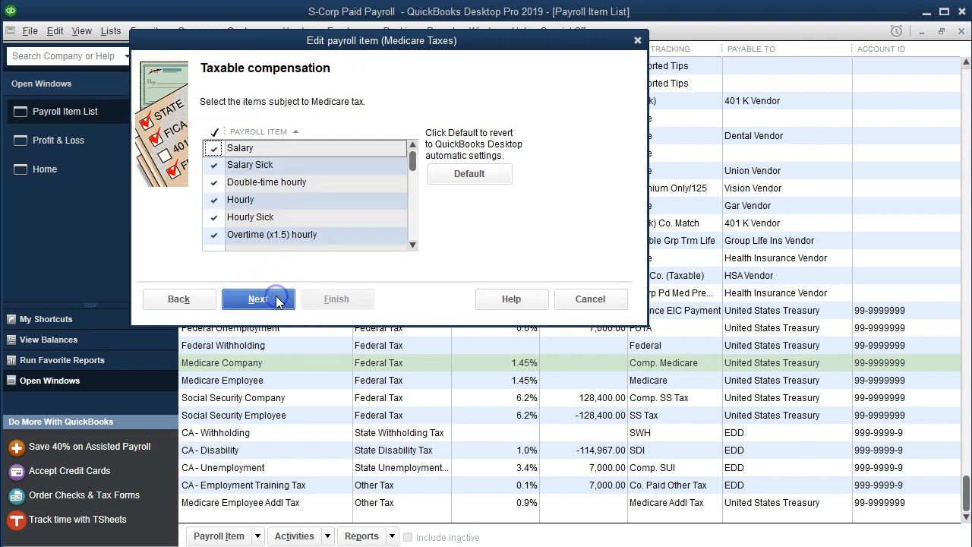
click(277, 301)
click(338, 298)
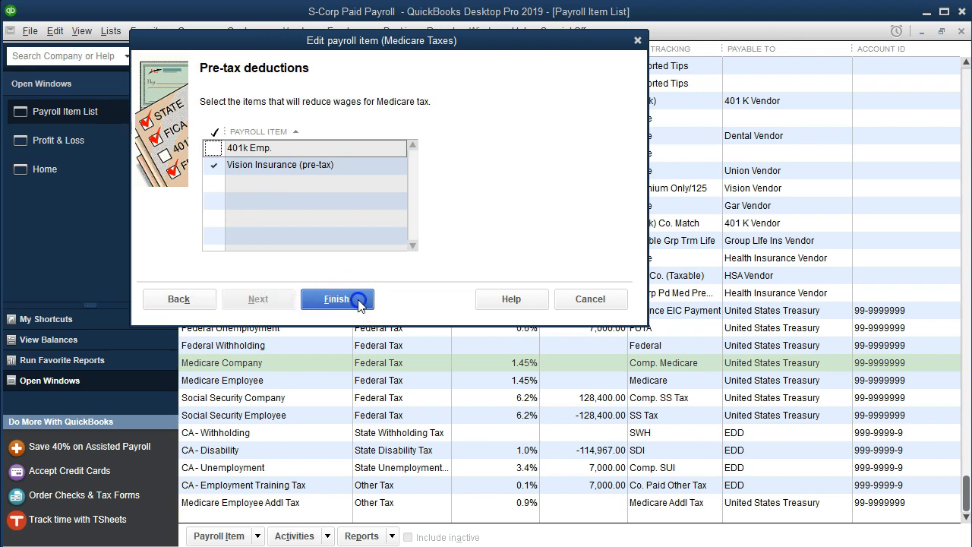
click(243, 133)
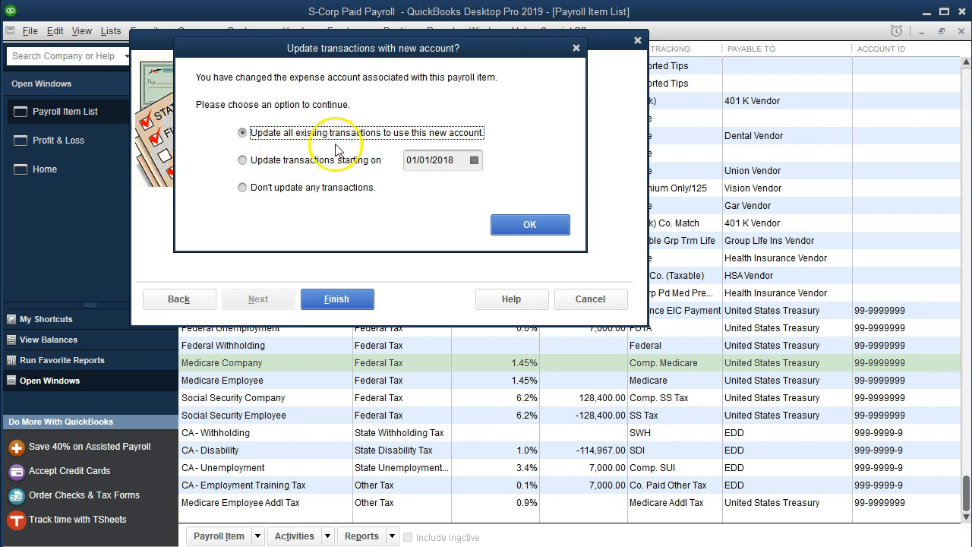
click(509, 221)
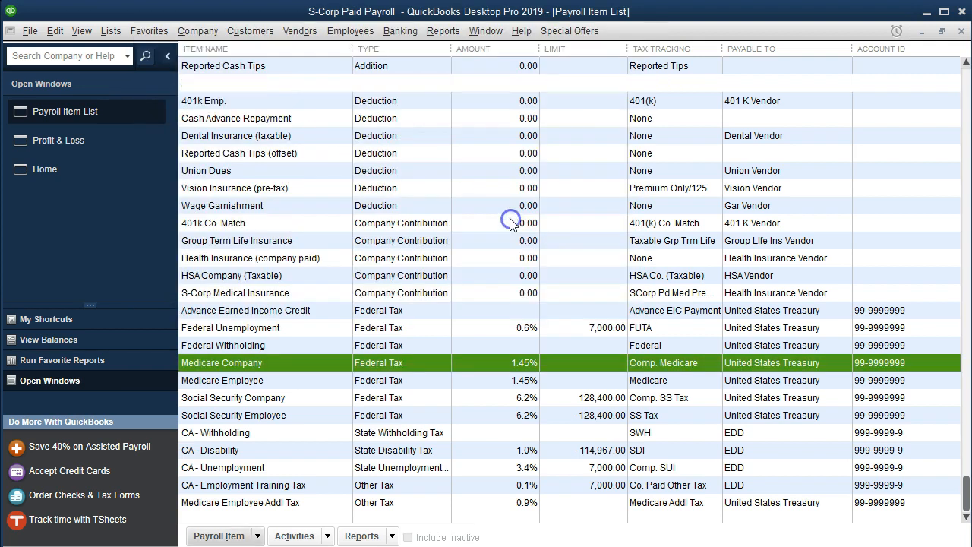
Return to the Profit & Loss report and examine the paycheck transactions that make up Payroll Tax Expense
click(86, 147)
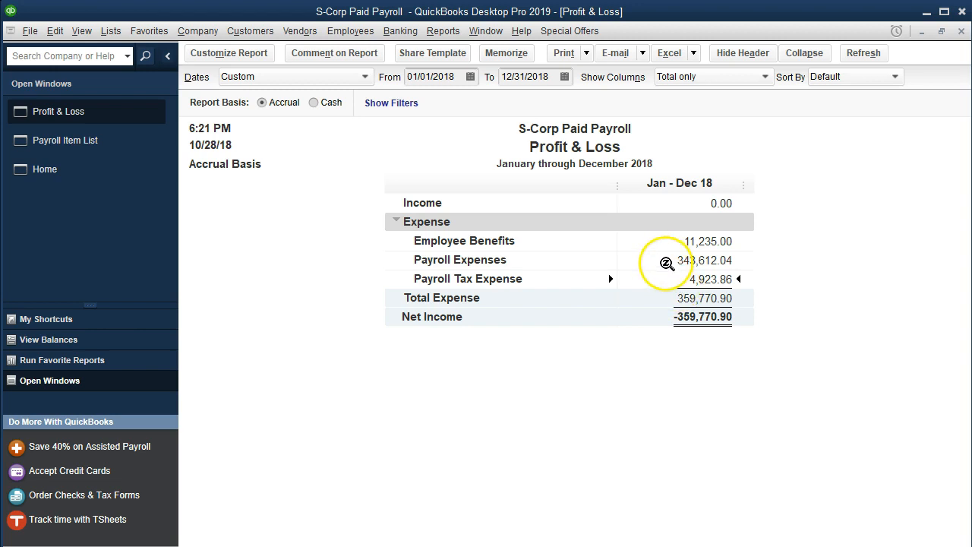
click(667, 263)
double_click(690, 280)
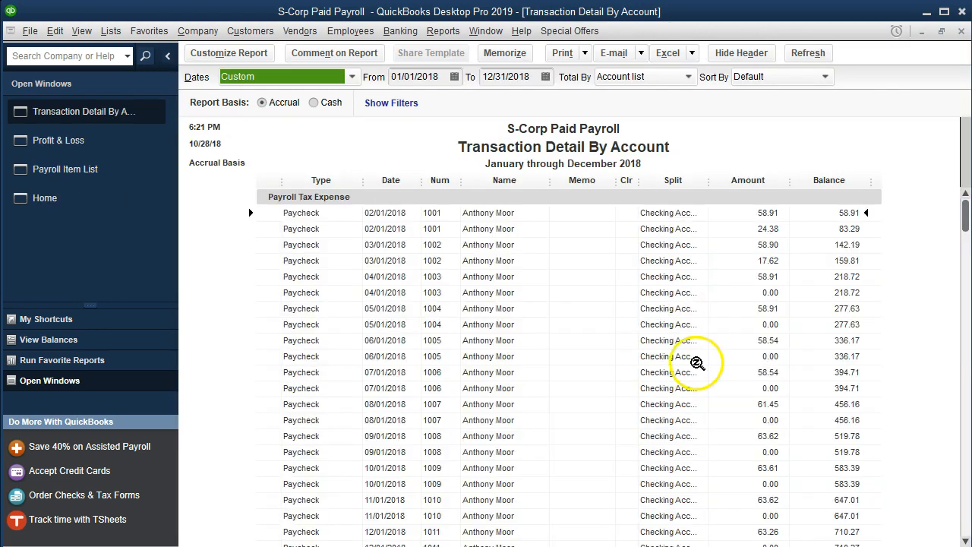
scroll(697, 366, down, 3)
scroll(697, 368, up, 3)
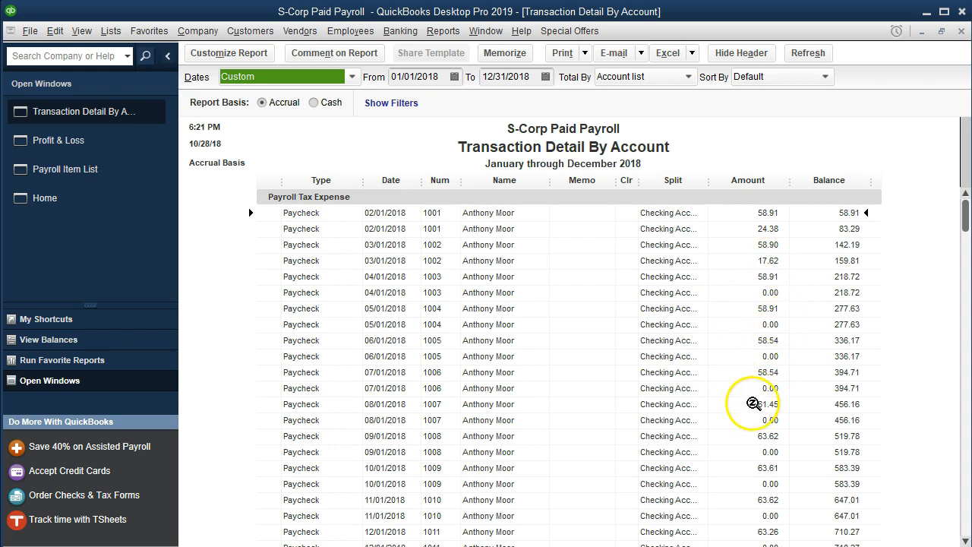
Close the transaction detail report and set the Social Security Company payroll item's expense account to Payroll Tax Expense
click(960, 32)
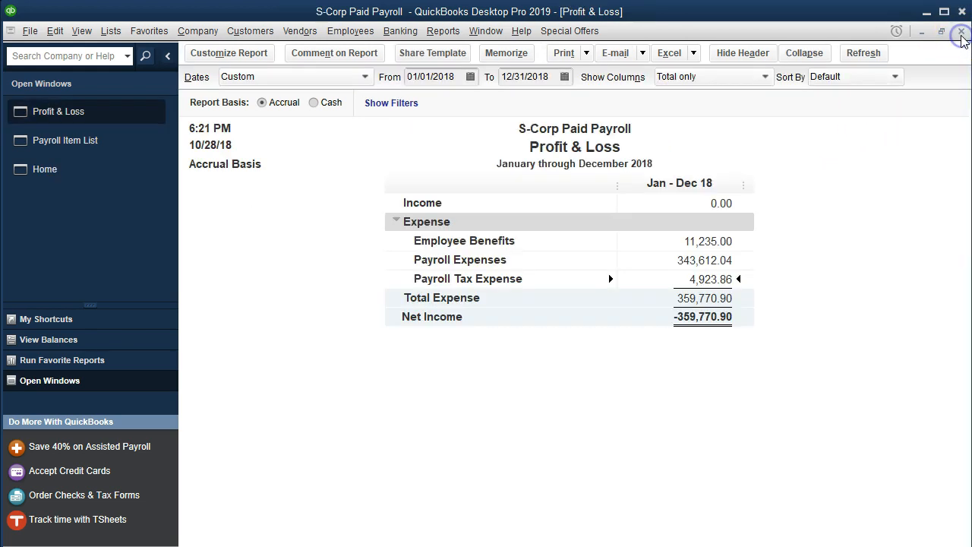
click(85, 143)
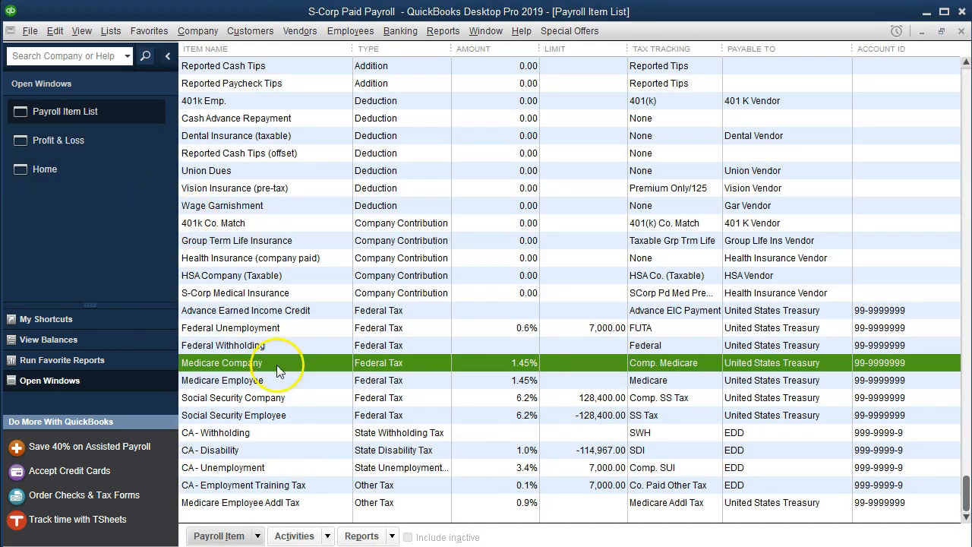
click(269, 382)
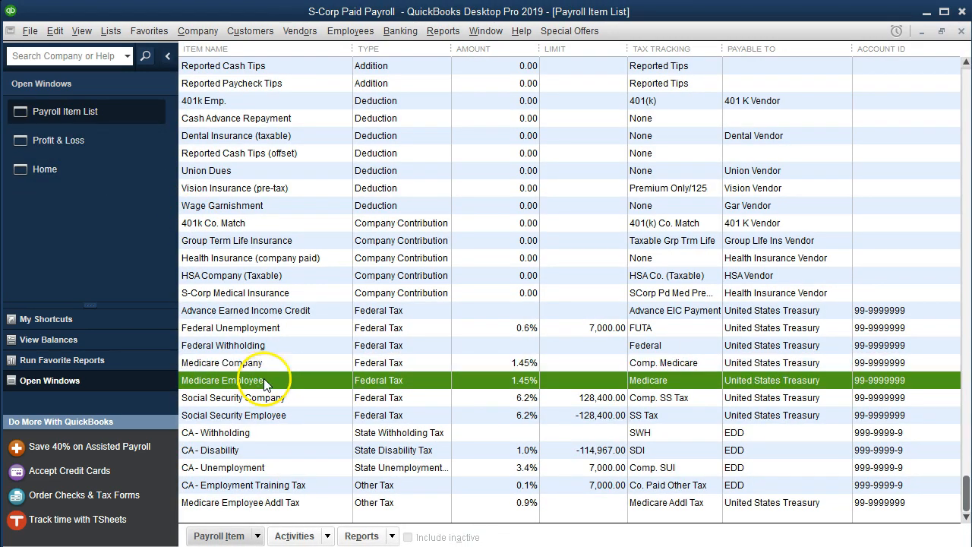
click(262, 398)
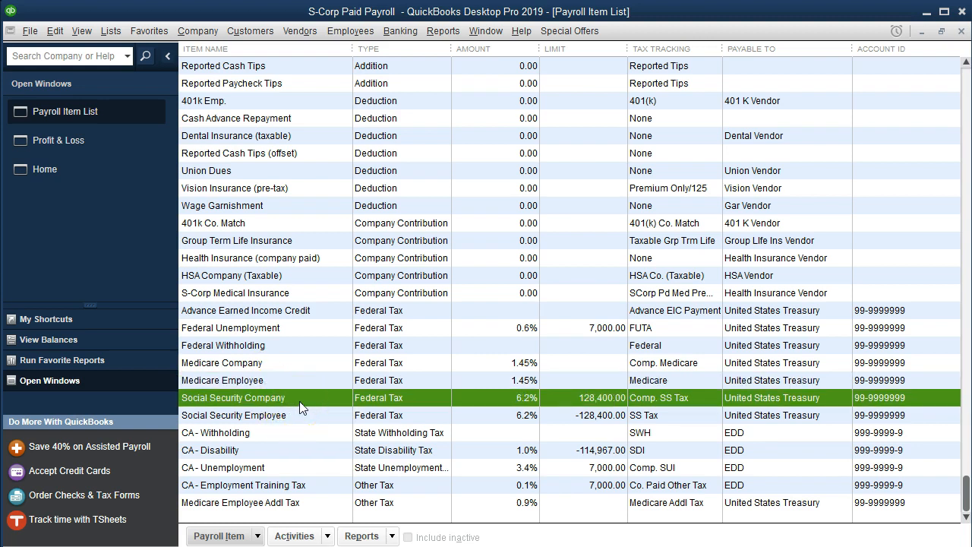
double_click(299, 400)
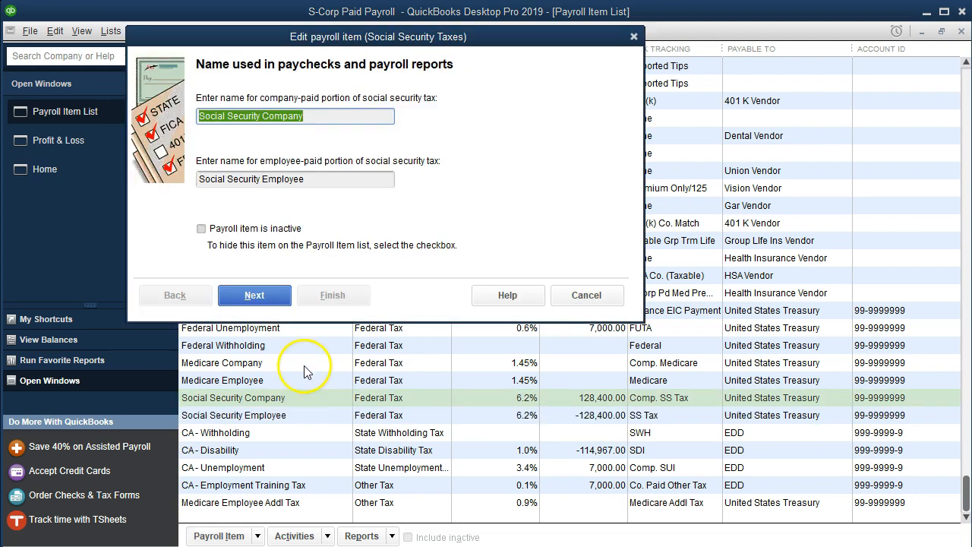
click(255, 295)
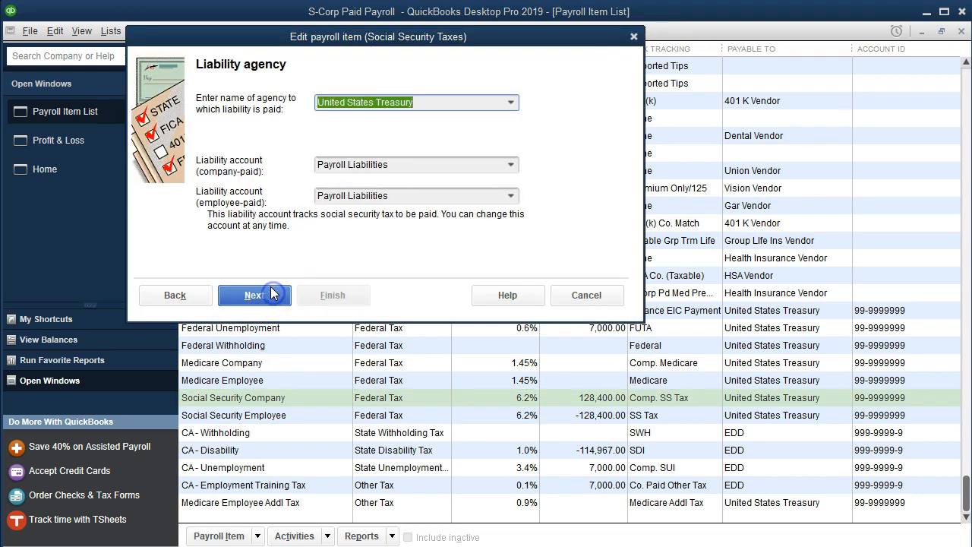
click(275, 301)
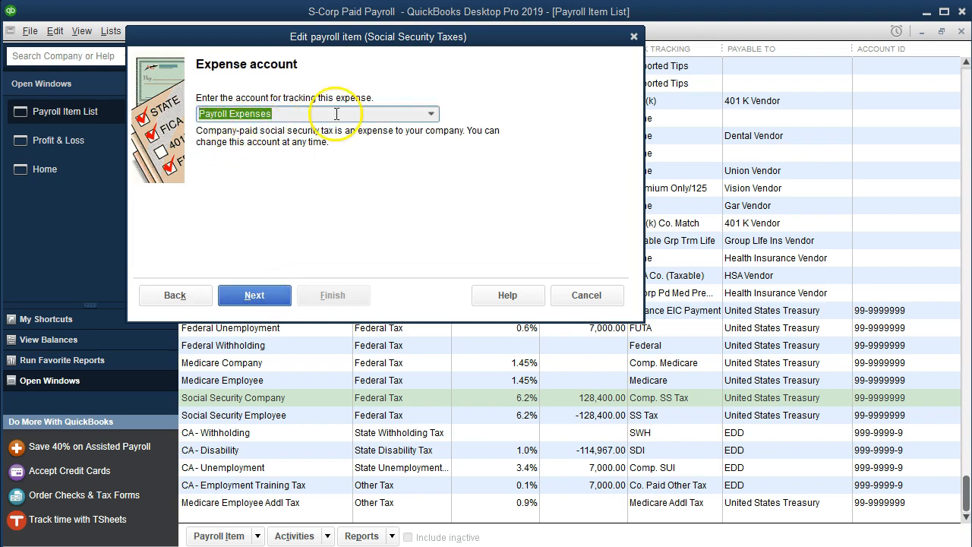
click(435, 115)
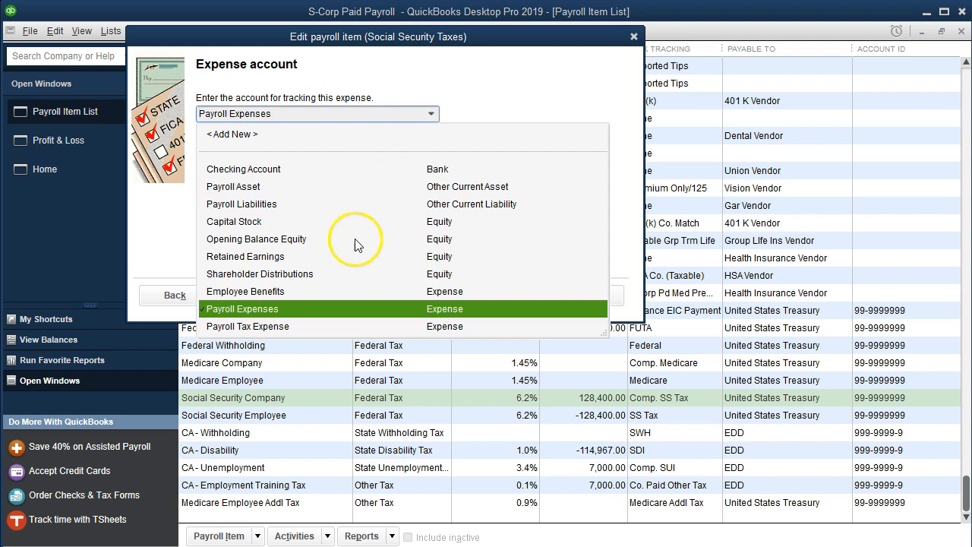
click(279, 326)
Finish the Social Security Taxes item, keeping its rates and pre-tax deductions, and update all existing transactions to the new account
click(262, 294)
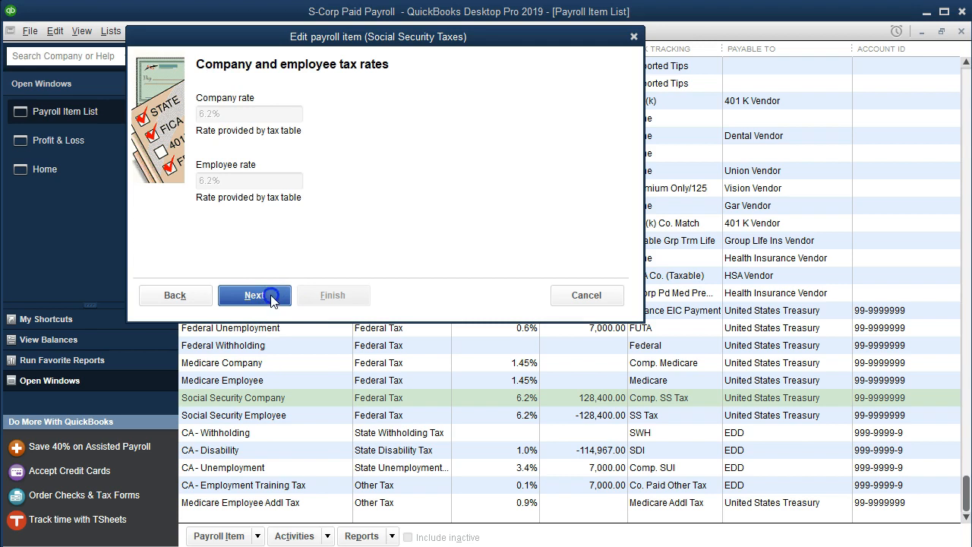
click(272, 297)
click(262, 295)
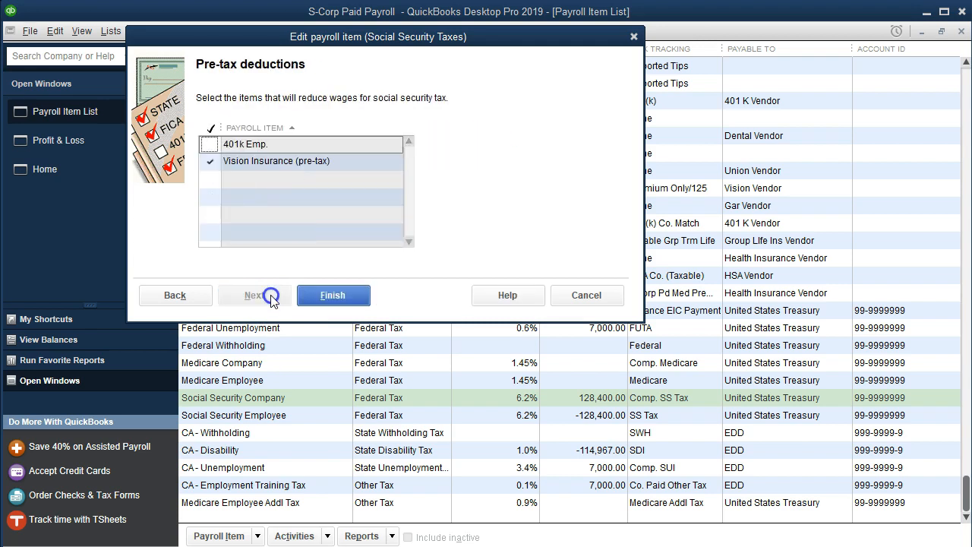
click(355, 302)
click(265, 129)
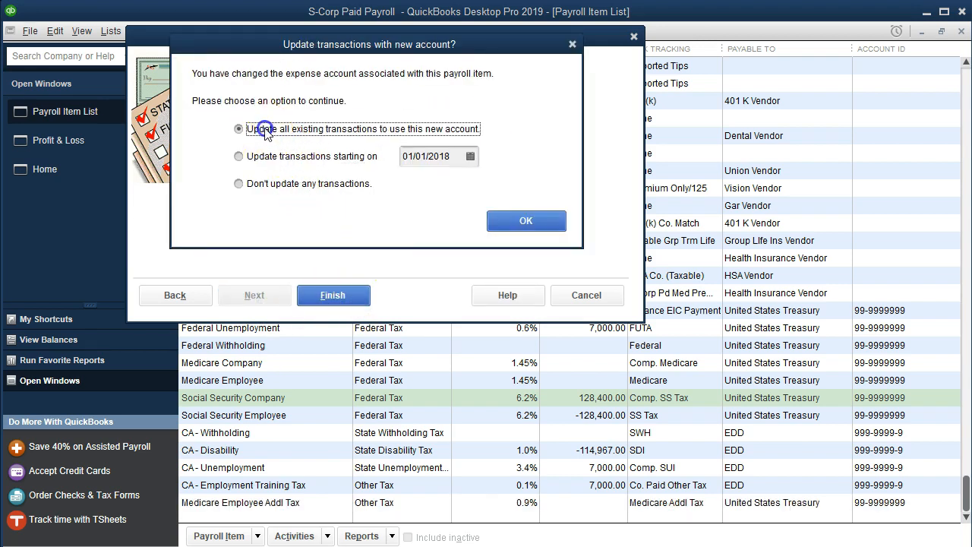
click(509, 227)
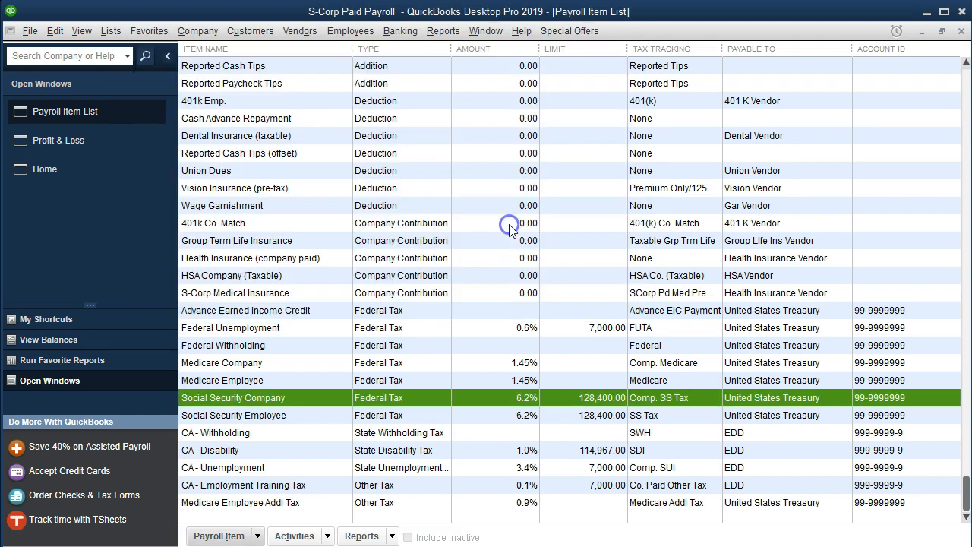
Examine the paycheck transactions behind Payroll Tax Expense in the Profit & Loss report, including the Social Security amounts, and close the detail report
click(107, 143)
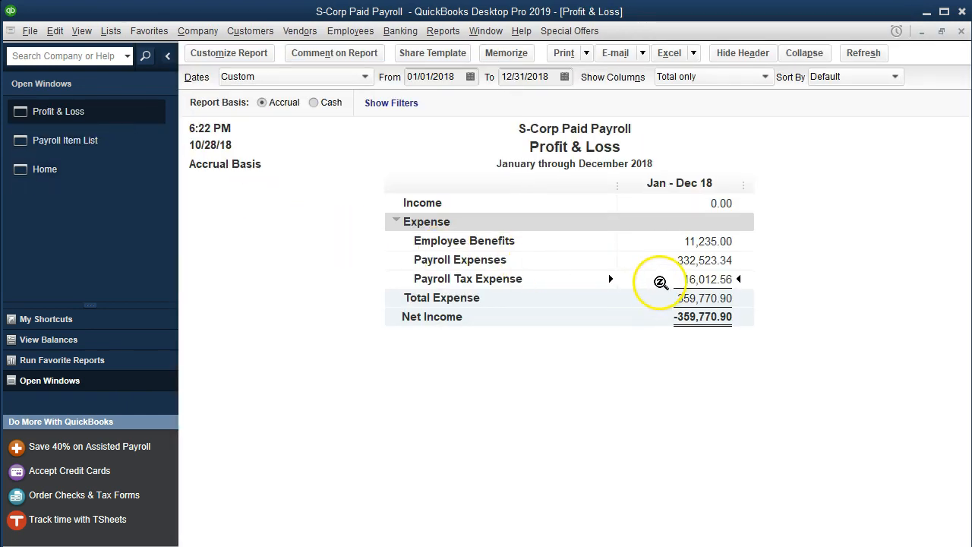
double_click(660, 282)
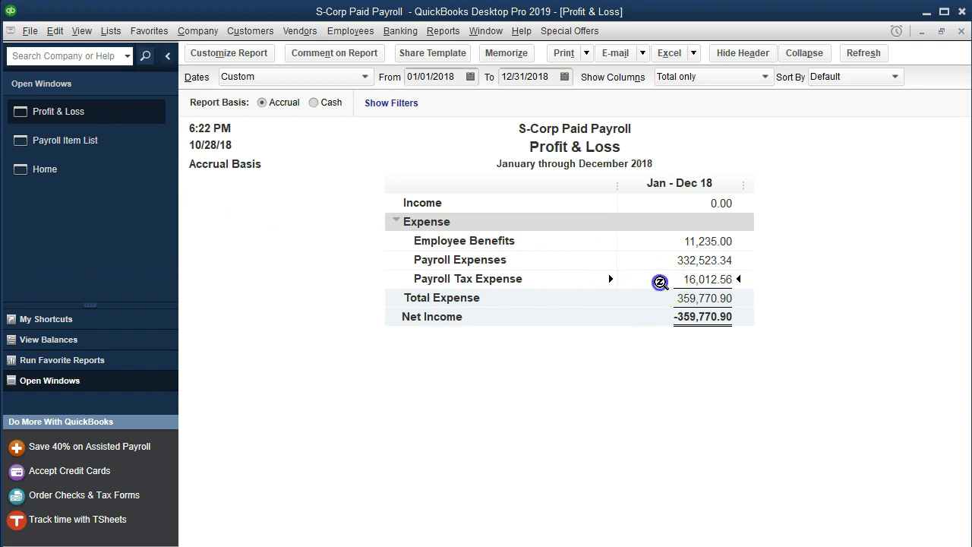
scroll(676, 308, down, 3)
scroll(676, 309, down, 1)
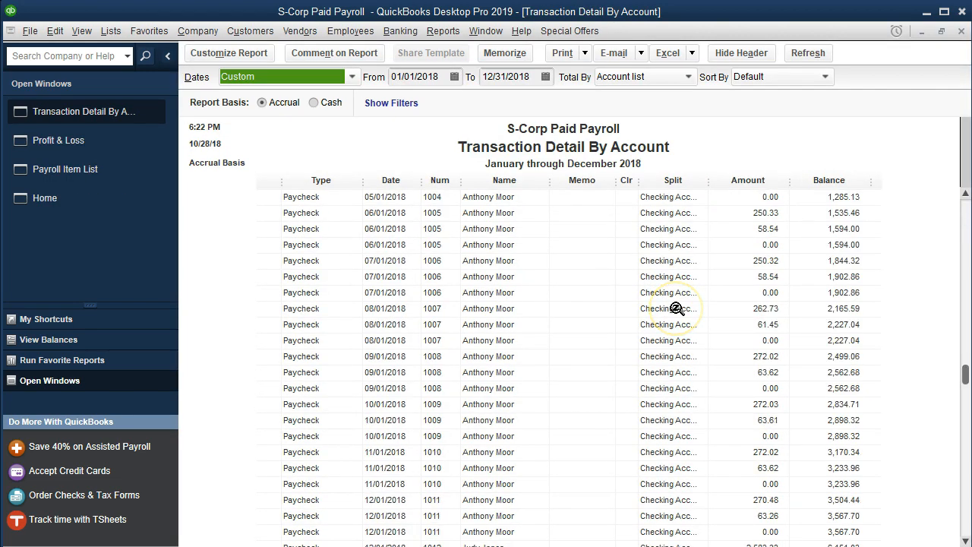
click(961, 31)
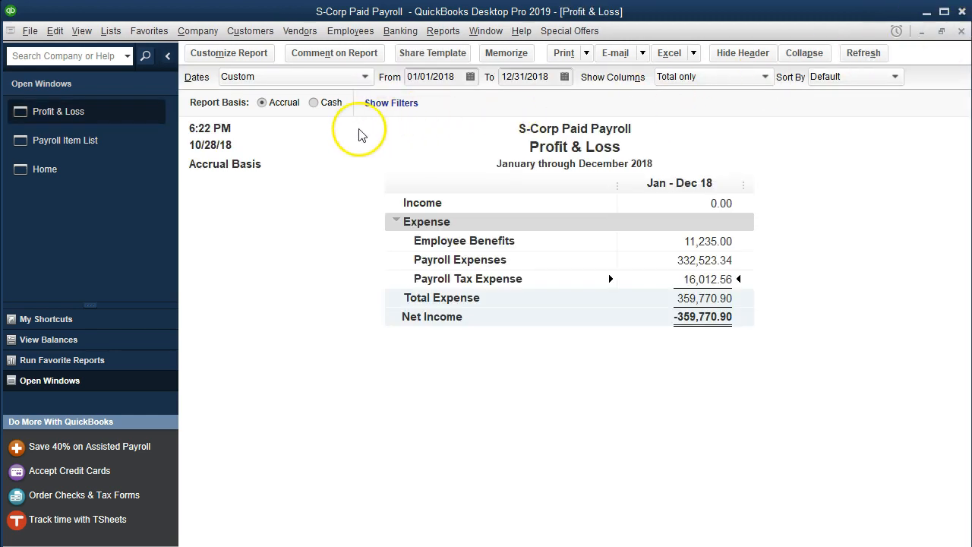
Edit the CA - Unemployment item in the Payroll Item List and set its expense account to Payroll Tax Expense
click(109, 148)
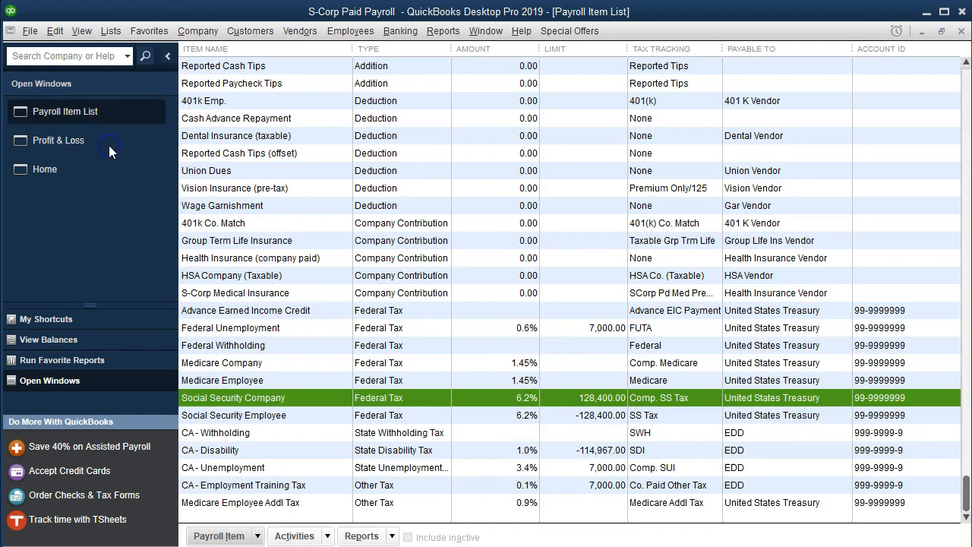
click(259, 415)
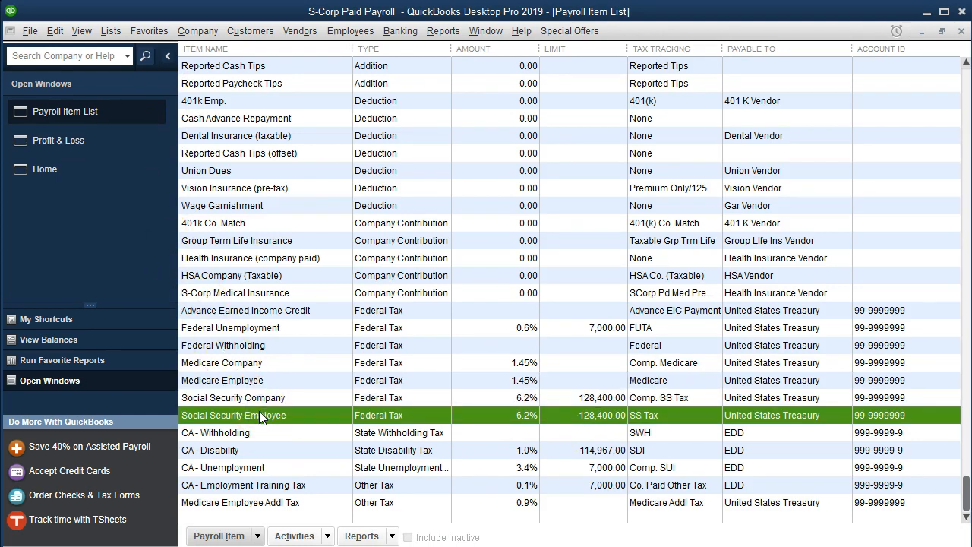
click(261, 432)
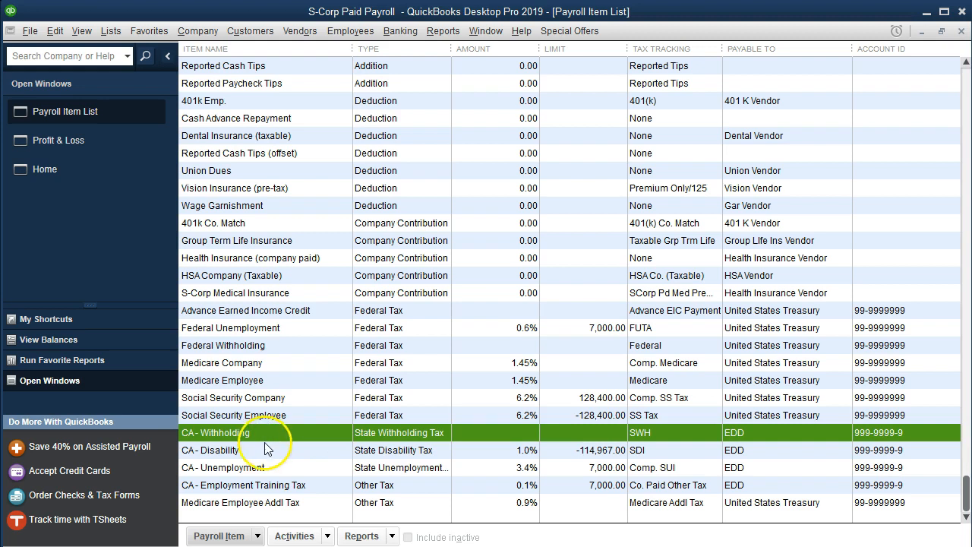
click(265, 450)
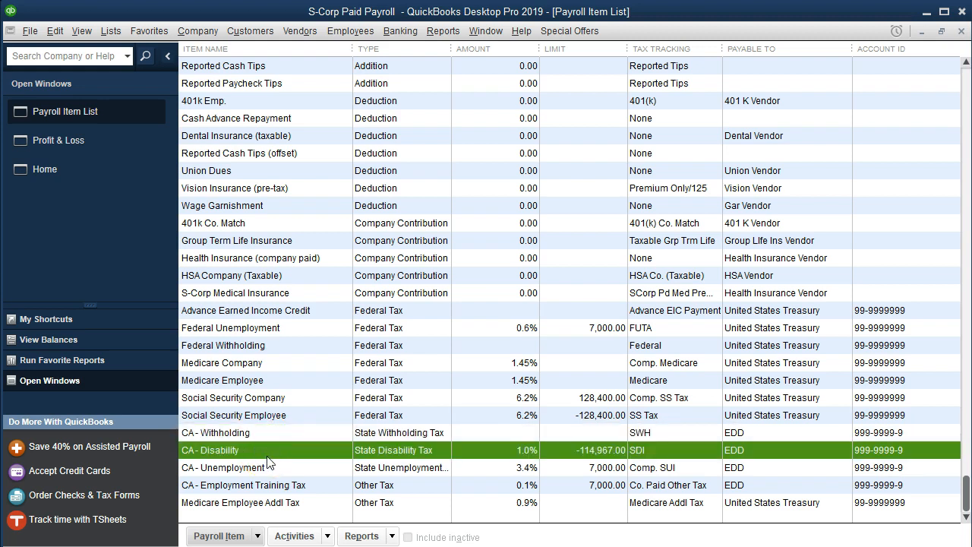
click(272, 469)
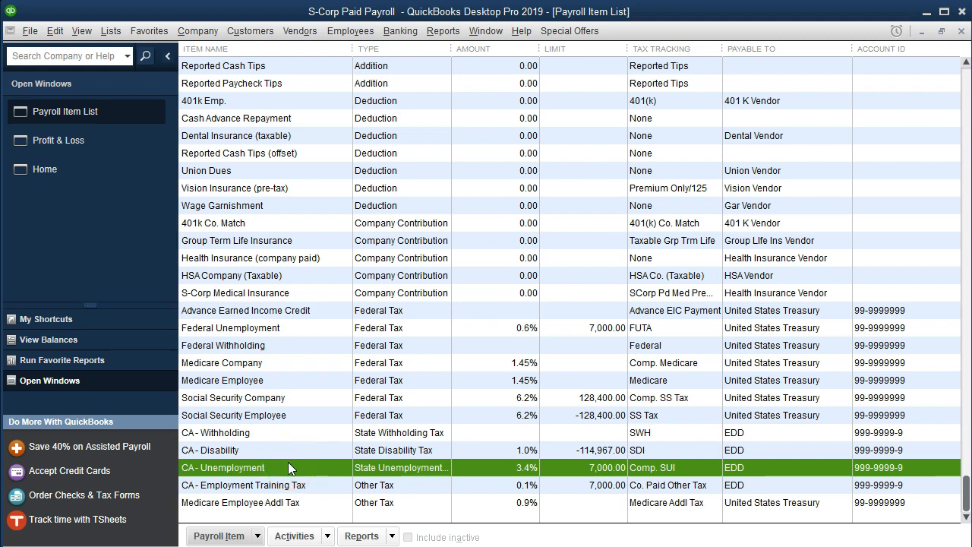
double_click(288, 467)
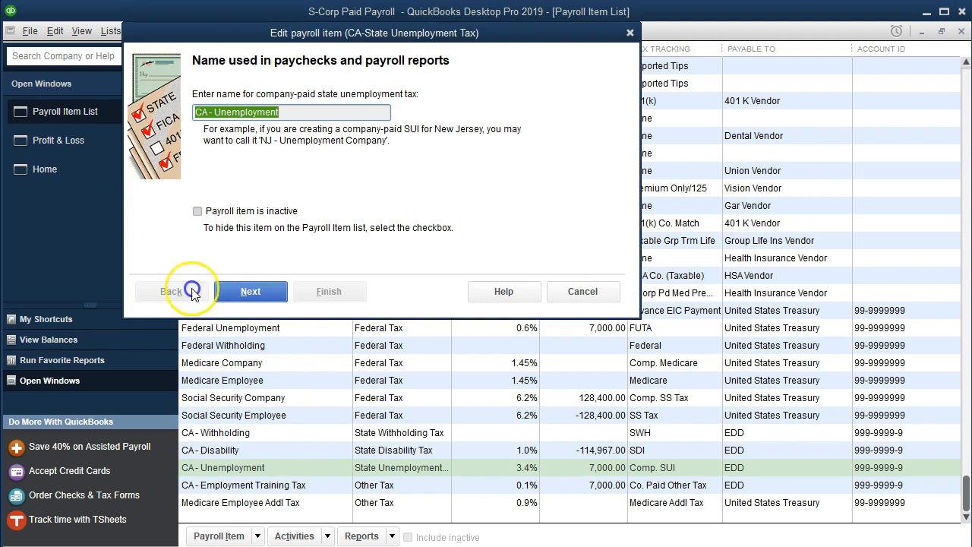
click(251, 291)
click(188, 291)
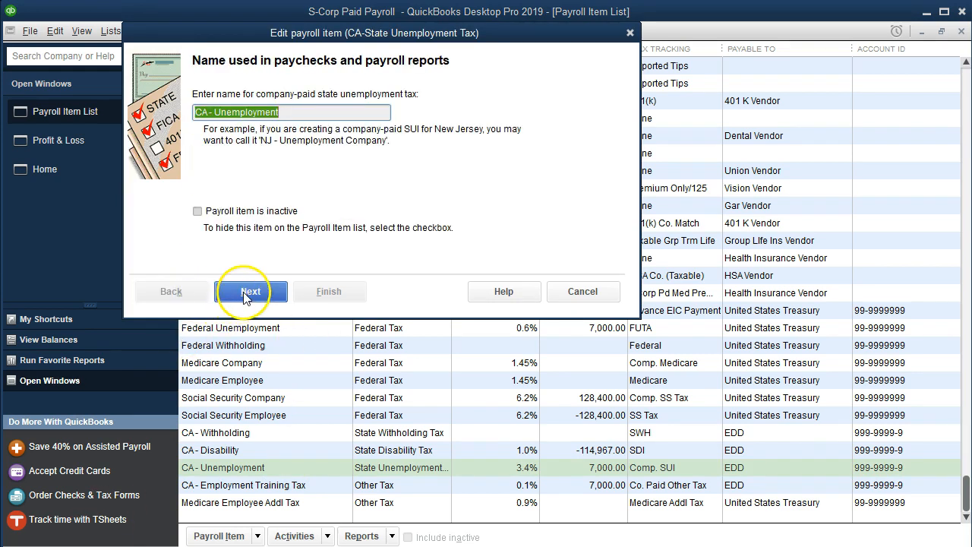
click(247, 292)
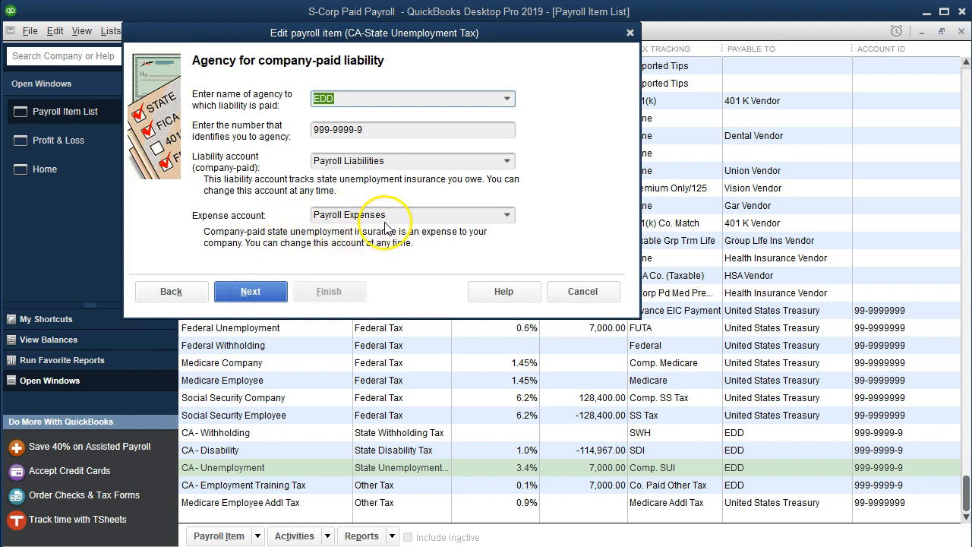
click(510, 216)
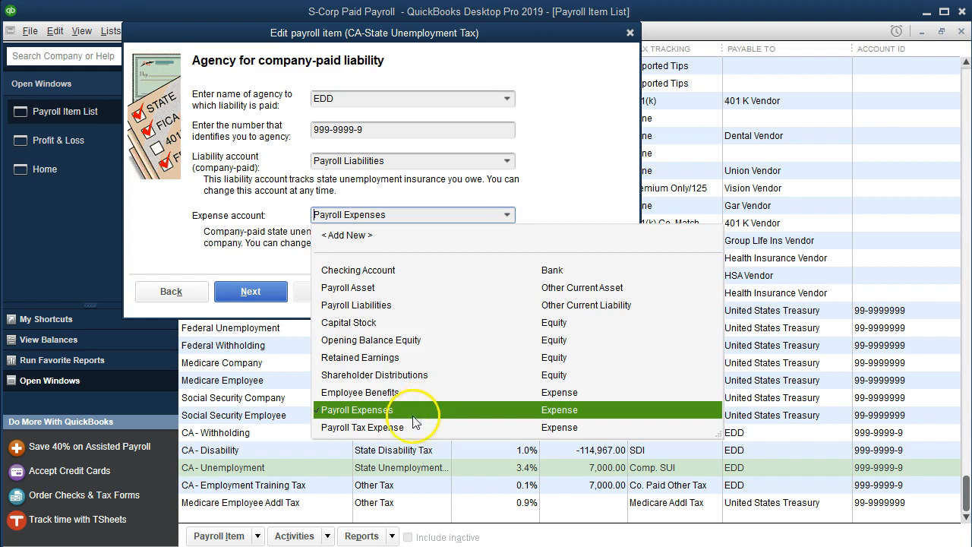
click(397, 430)
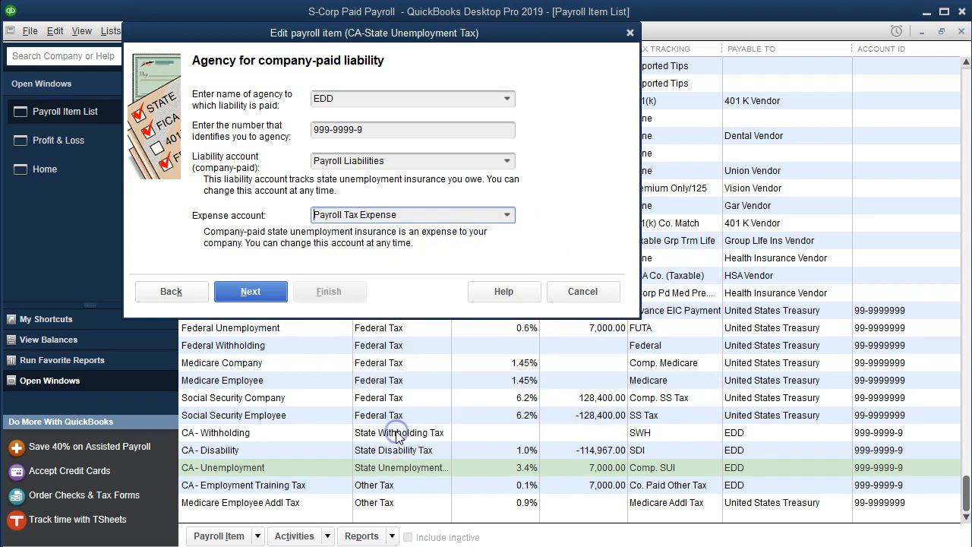
Finish the CA - Unemployment item, keeping its company tax rates and taxable compensation, and update all existing transactions to the new account
click(272, 293)
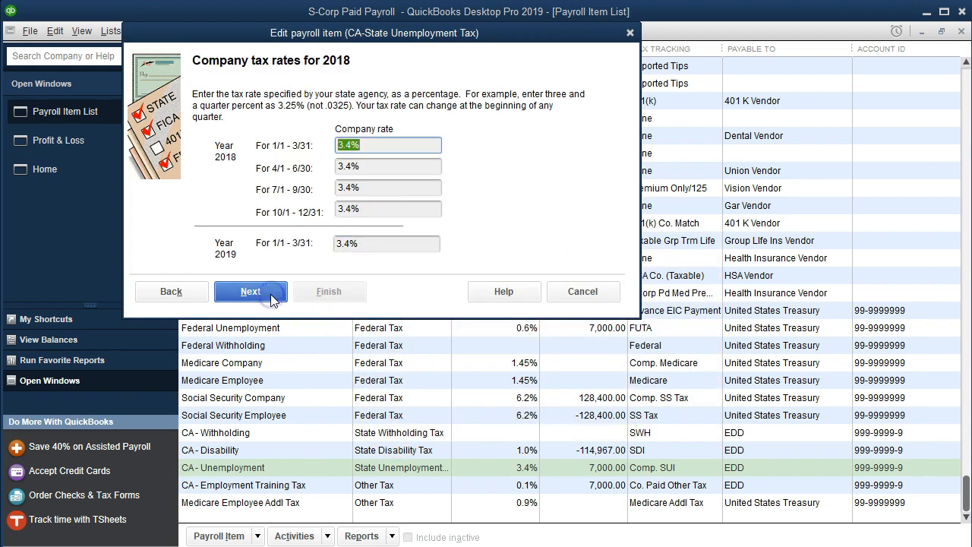
click(272, 295)
click(271, 296)
click(305, 300)
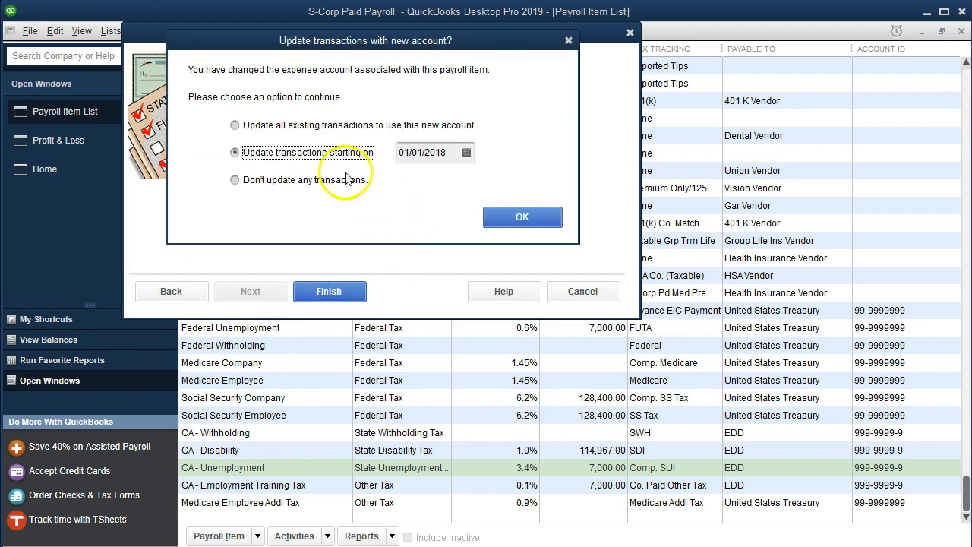
click(268, 129)
click(495, 215)
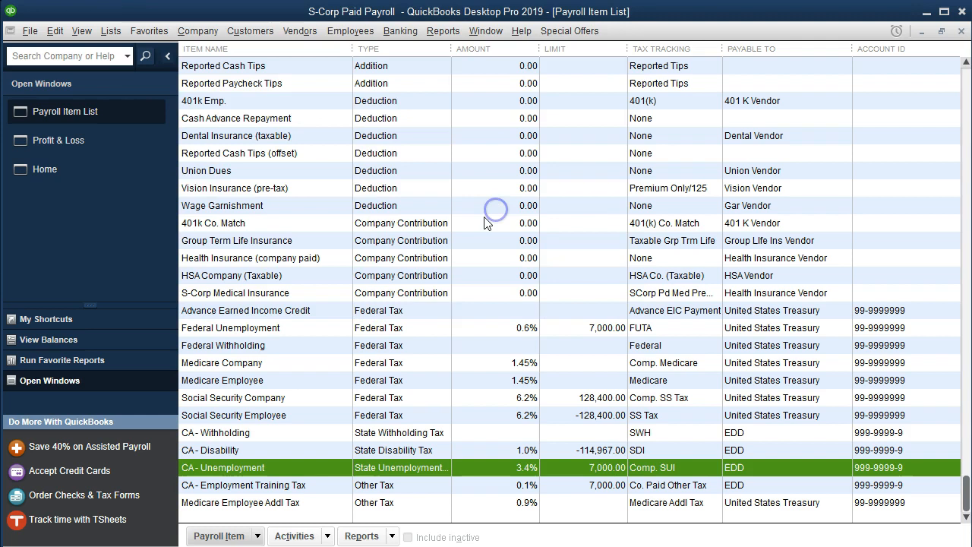
Edit the CA - Employment Training Tax item in the Payroll Item List and set its expense account to Payroll Tax Expense
click(240, 485)
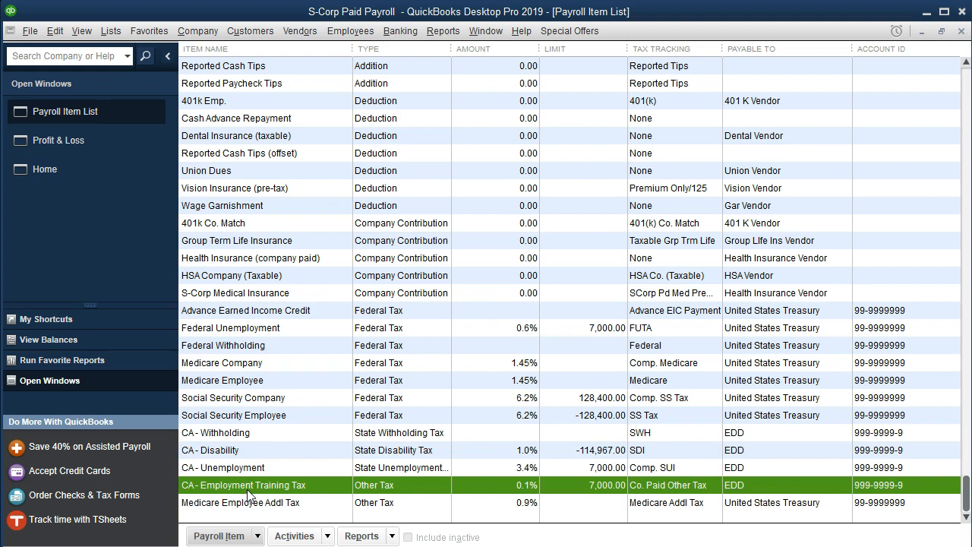
double_click(247, 492)
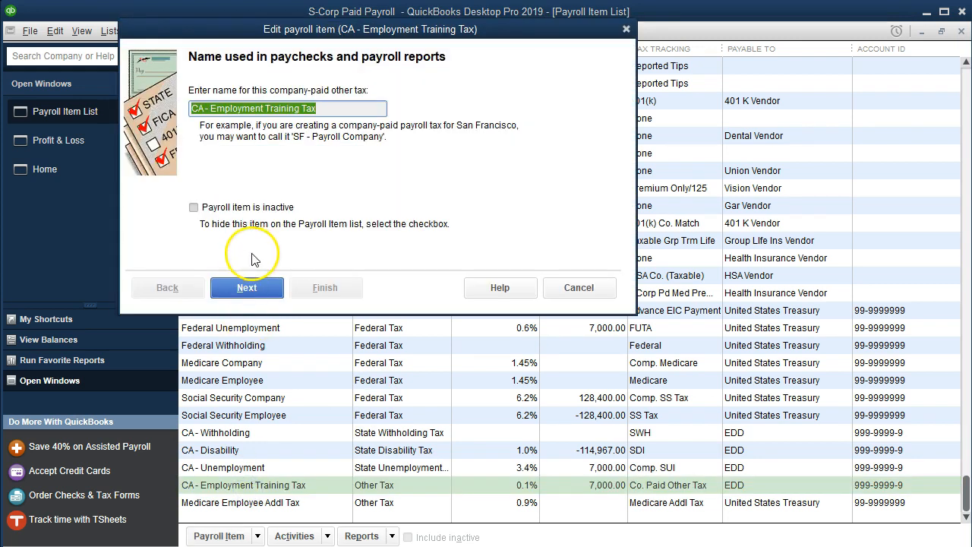
click(247, 288)
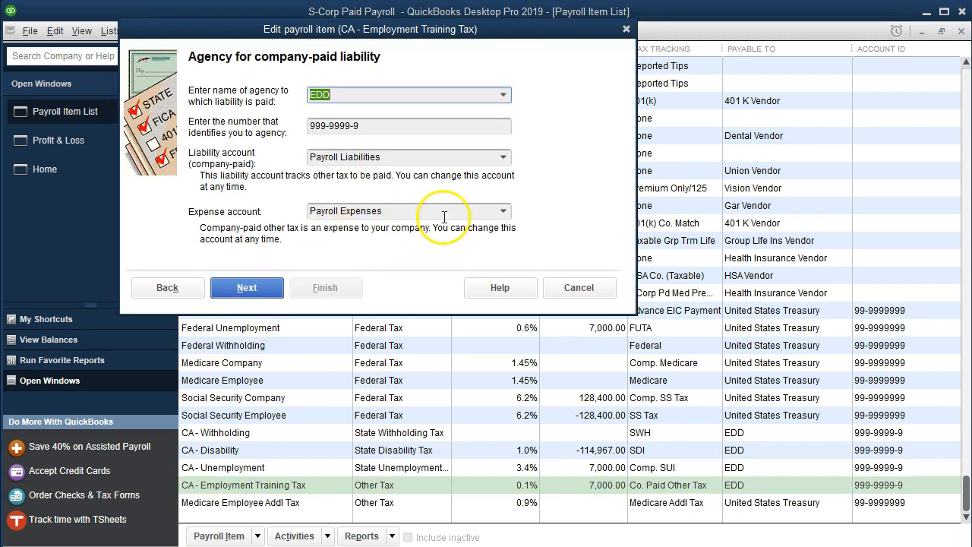
click(504, 210)
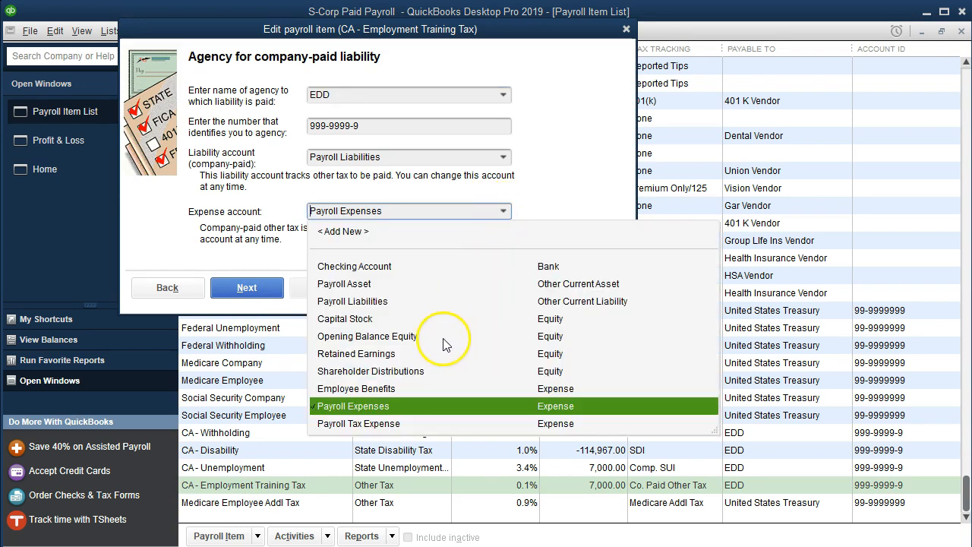
click(401, 429)
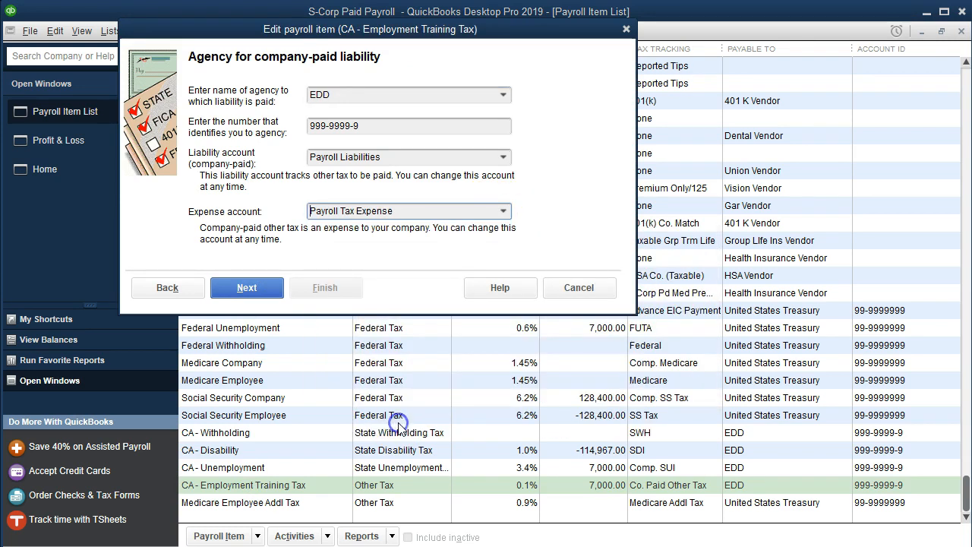
Finish the CA - Employment Training Tax item, keeping its taxable compensation, and update all existing transactions to the new account
click(262, 288)
click(267, 294)
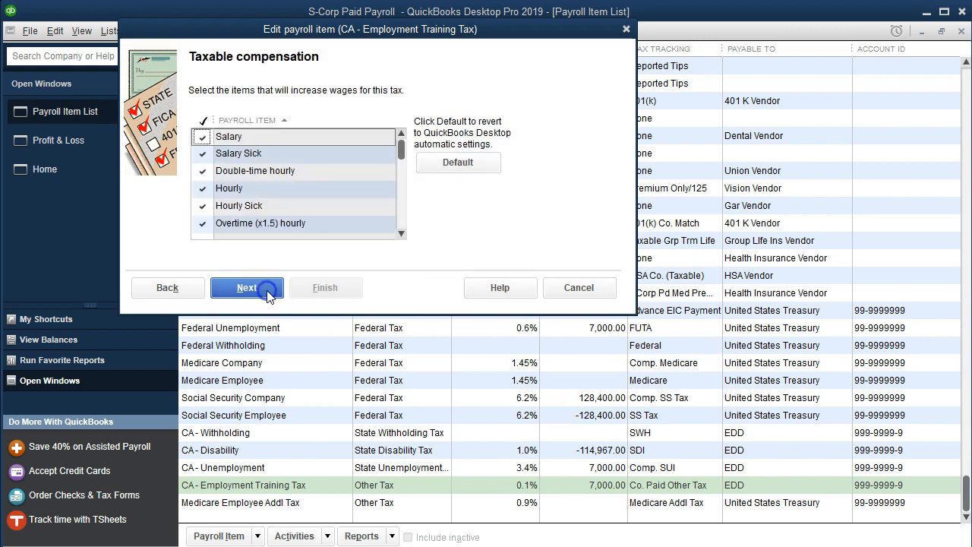
click(265, 288)
click(317, 293)
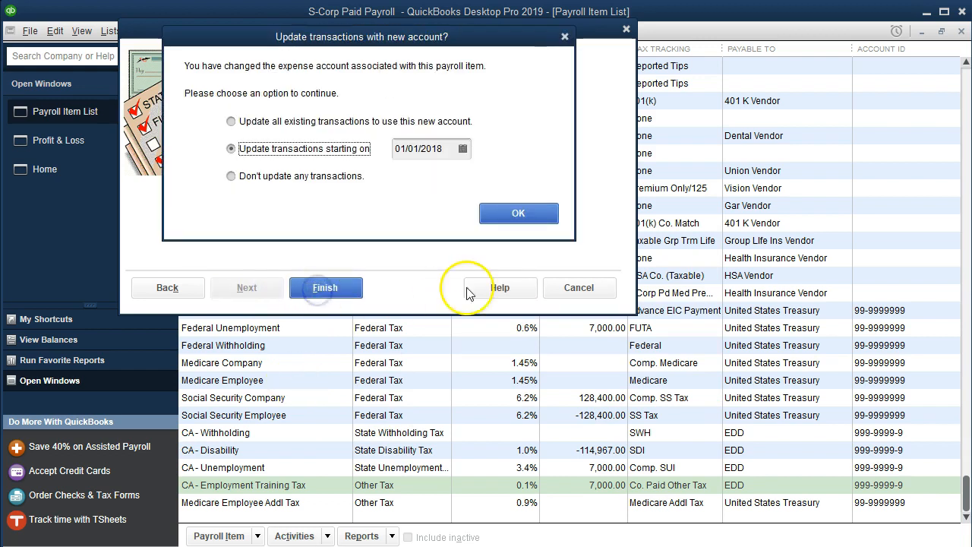
click(324, 123)
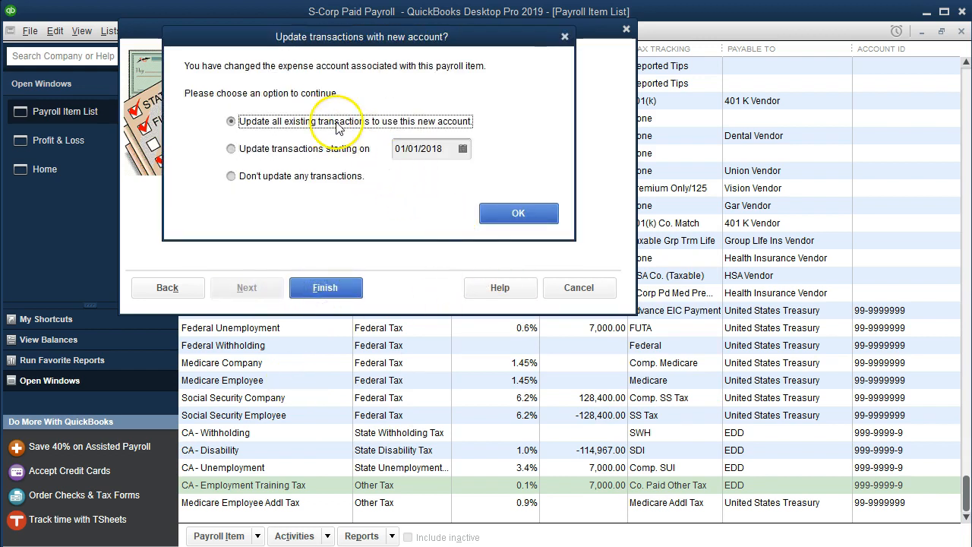
click(518, 213)
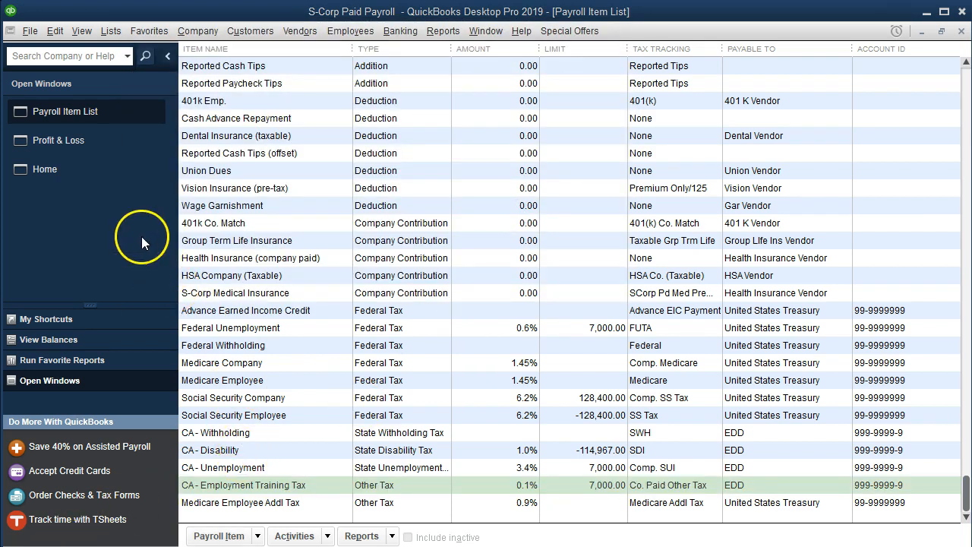
Review the Employee Benefits, Payroll Expenses and Payroll Tax Expense amounts in the Profit & Loss report
click(88, 143)
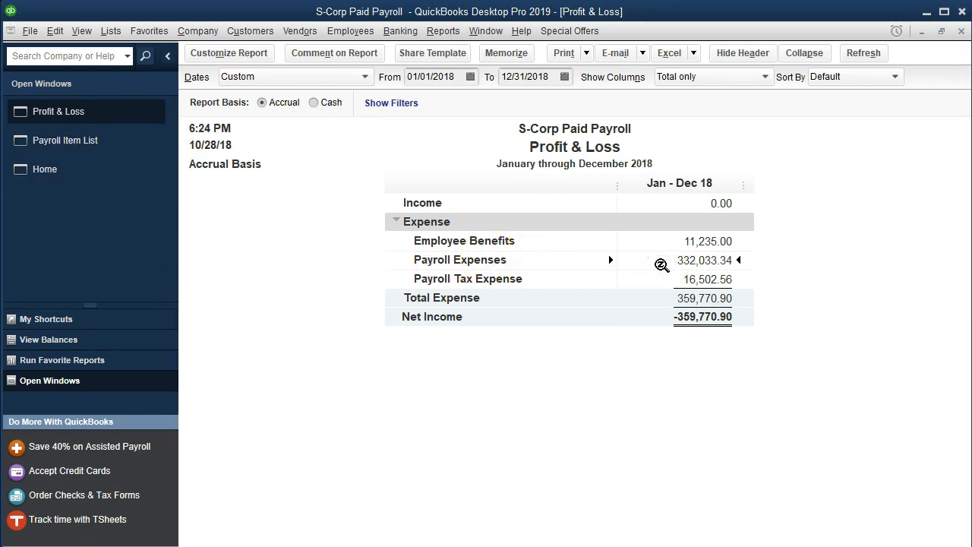
click(669, 242)
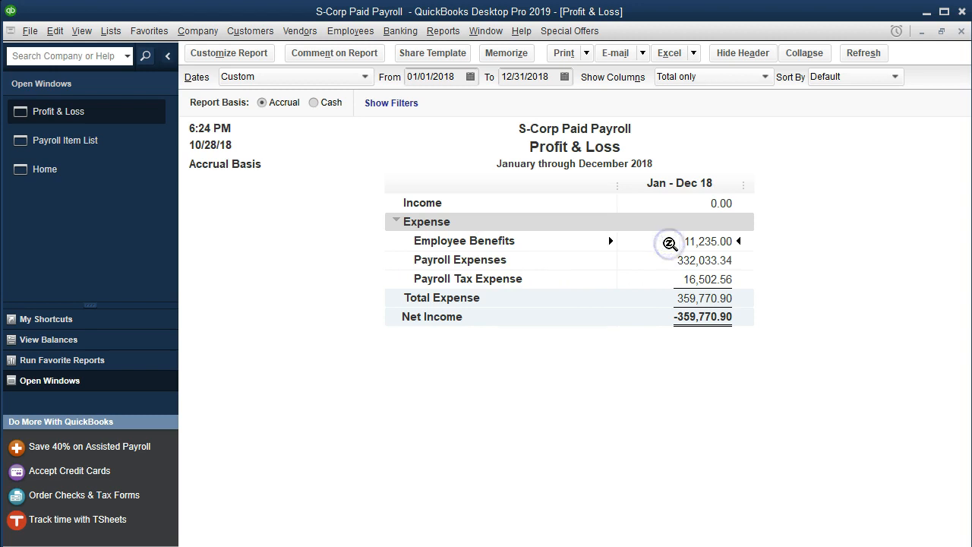
click(674, 279)
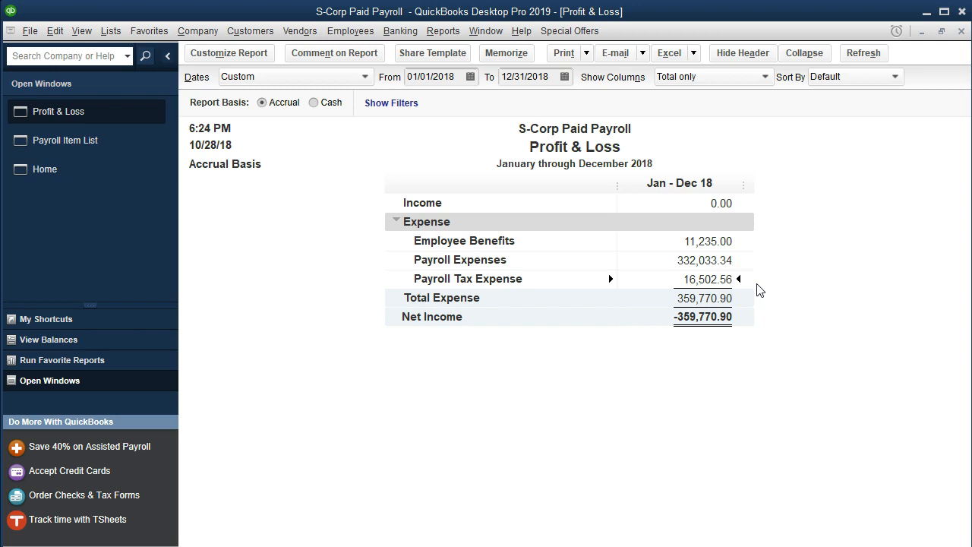
click(716, 260)
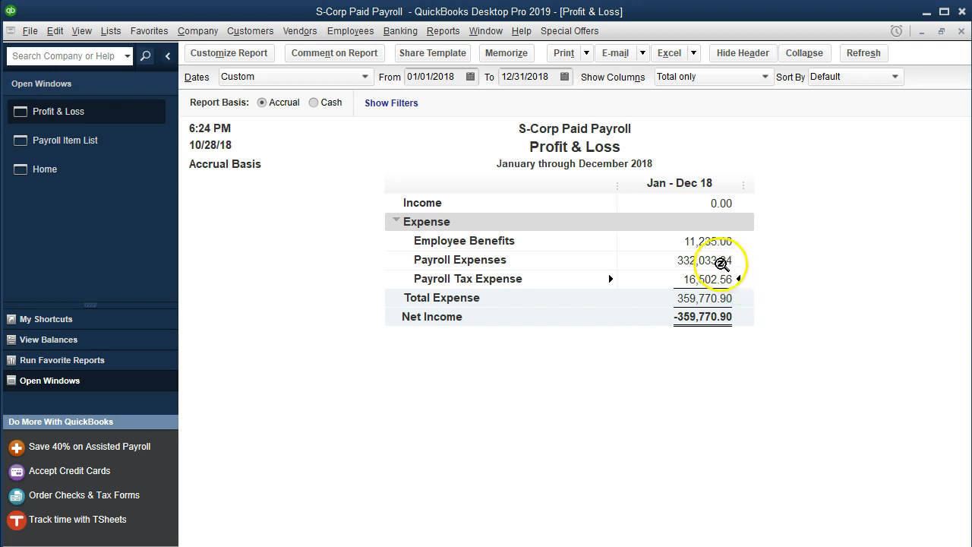
click(716, 279)
click(788, 300)
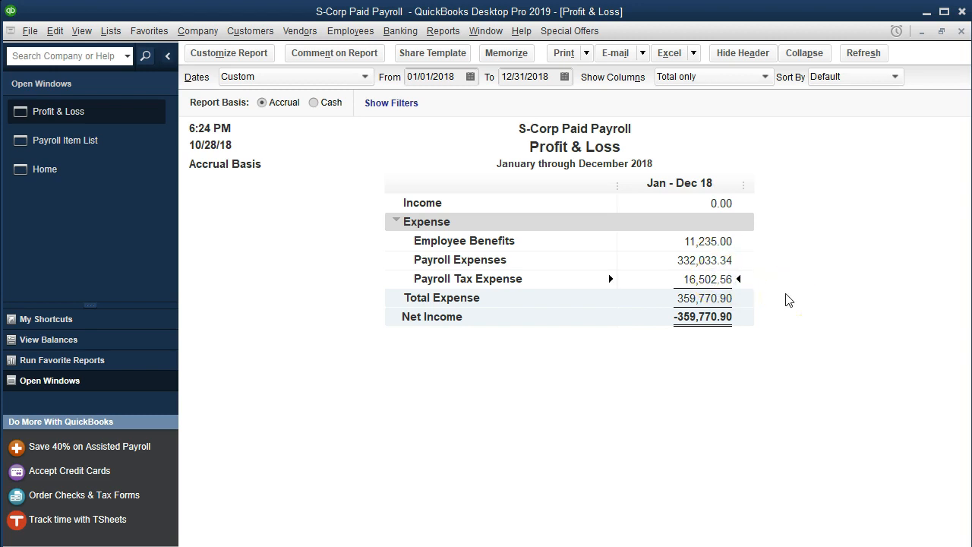